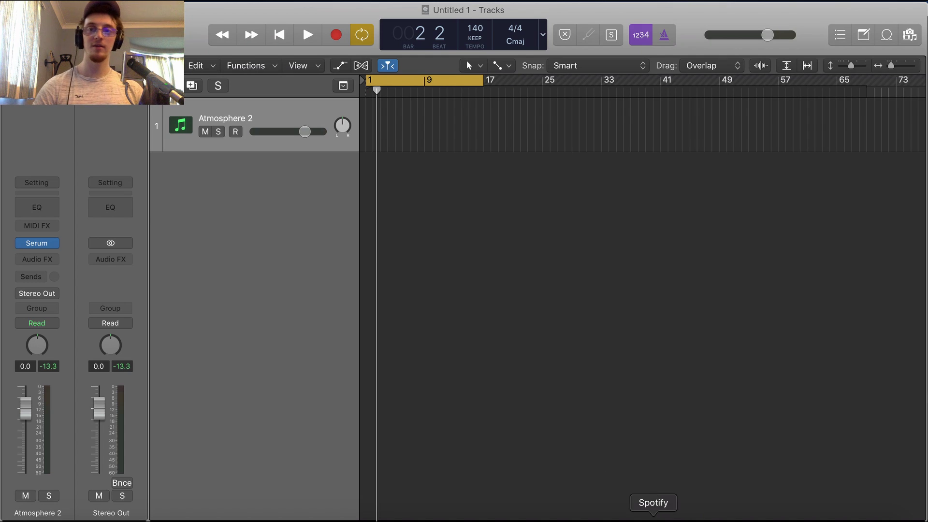
Open the Serum instrument and set oscillators A and B to 16 unison voices each with the unison blend raised.
click(38, 244)
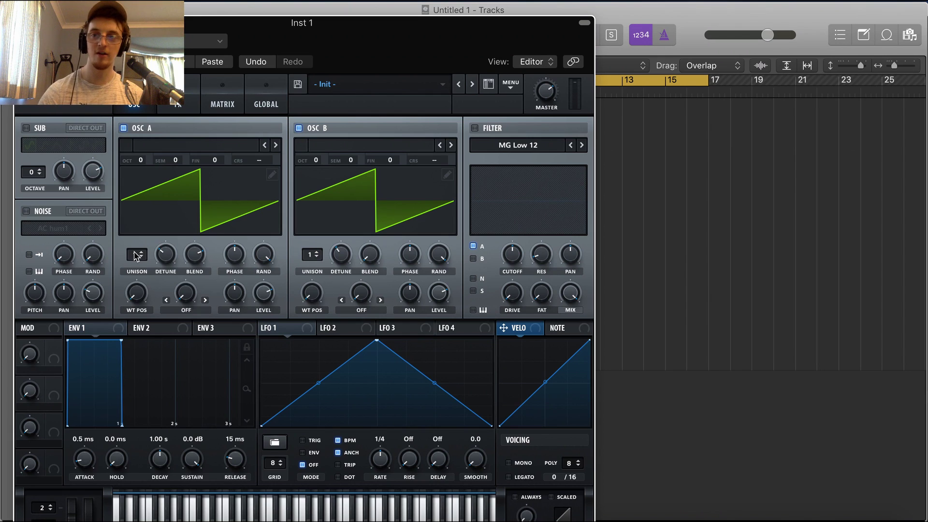
drag(137, 256, 137, 218)
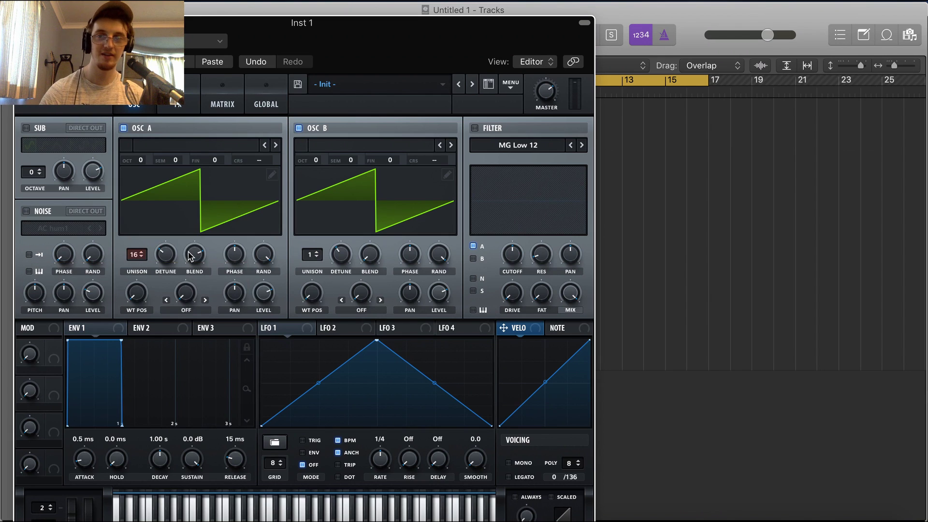
mouse_move(164, 265)
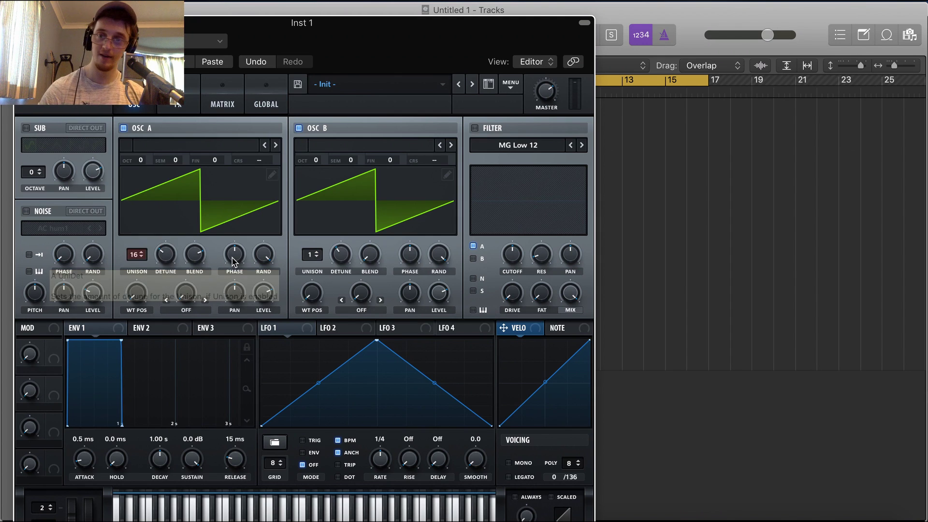
mouse_move(234, 261)
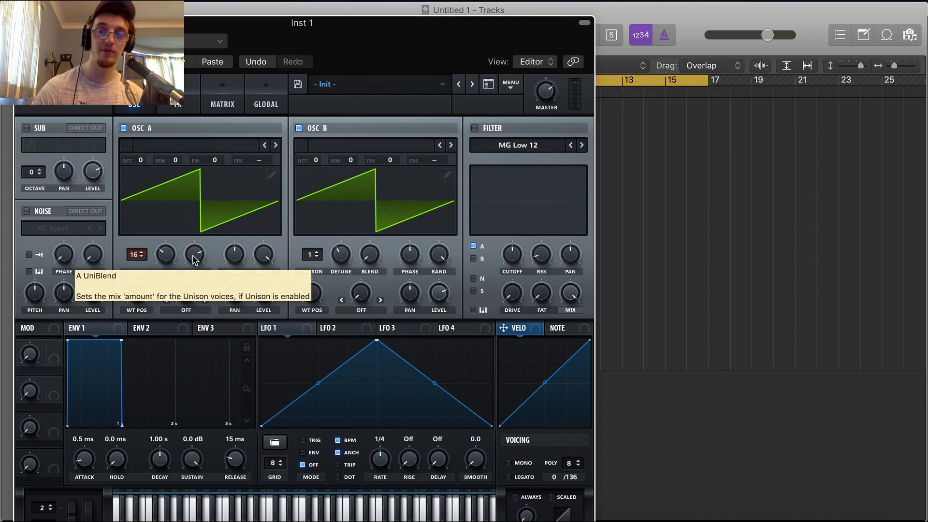
drag(194, 255, 218, 140)
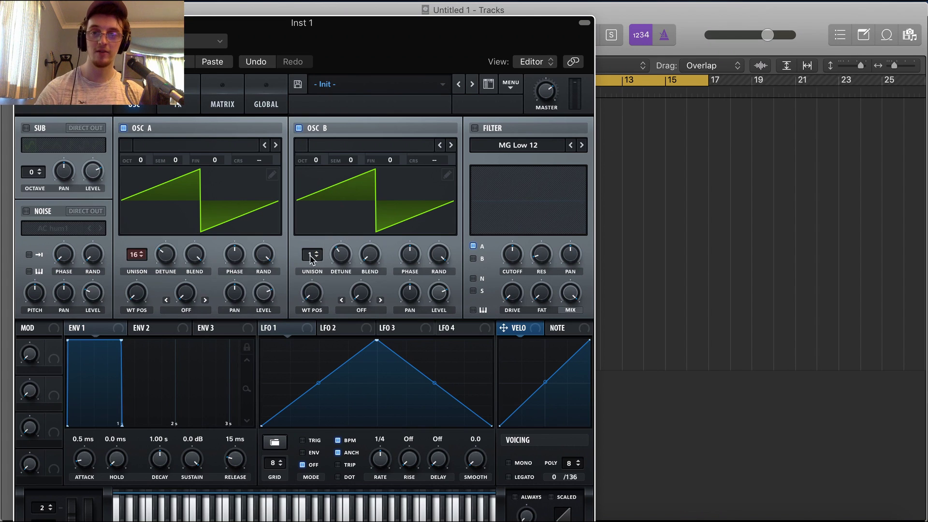
drag(312, 254, 341, 257)
click(369, 254)
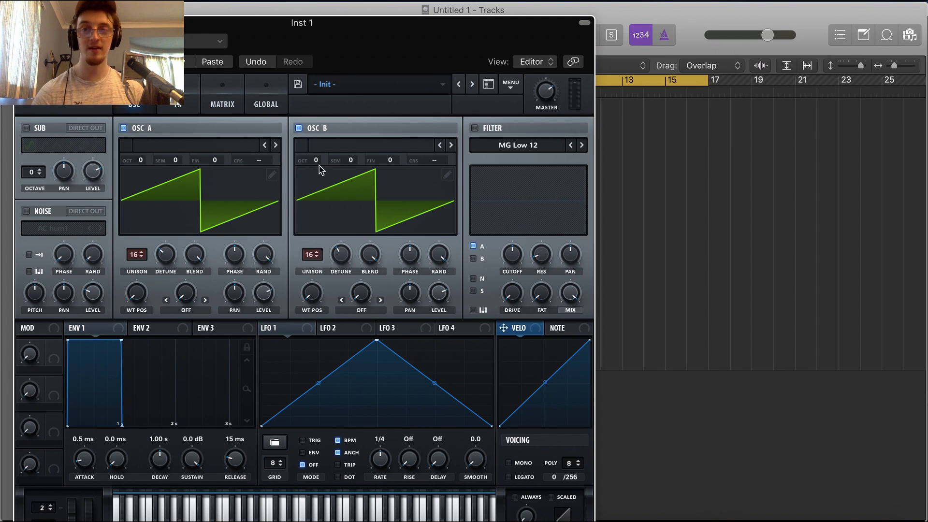
Raise oscillator B by one octave to +1, reduce its level, and close the instrument window.
mouse_move(317, 158)
drag(318, 159, 317, 145)
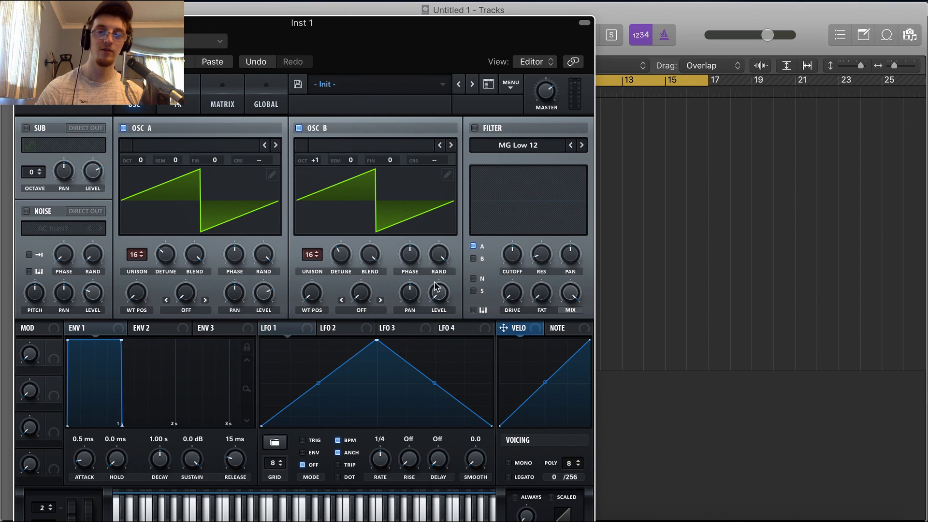
drag(437, 233, 436, 230)
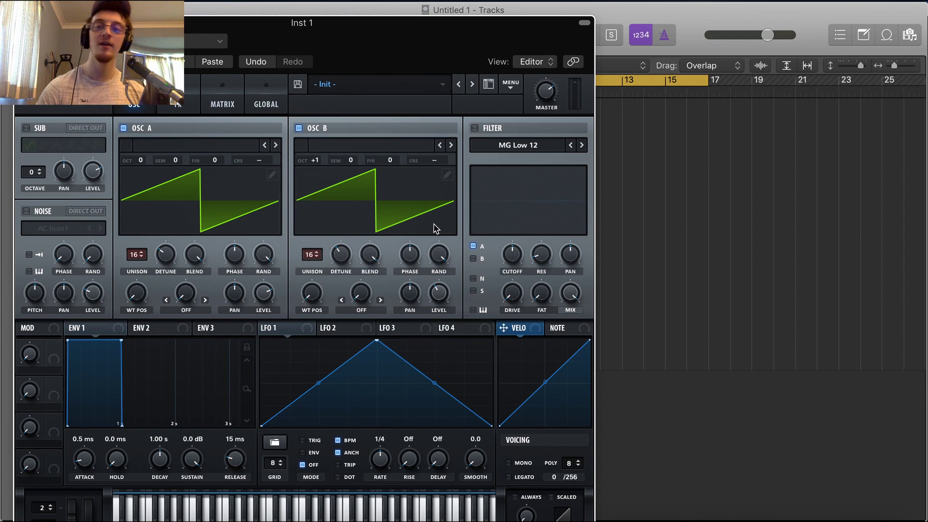
mouse_move(440, 297)
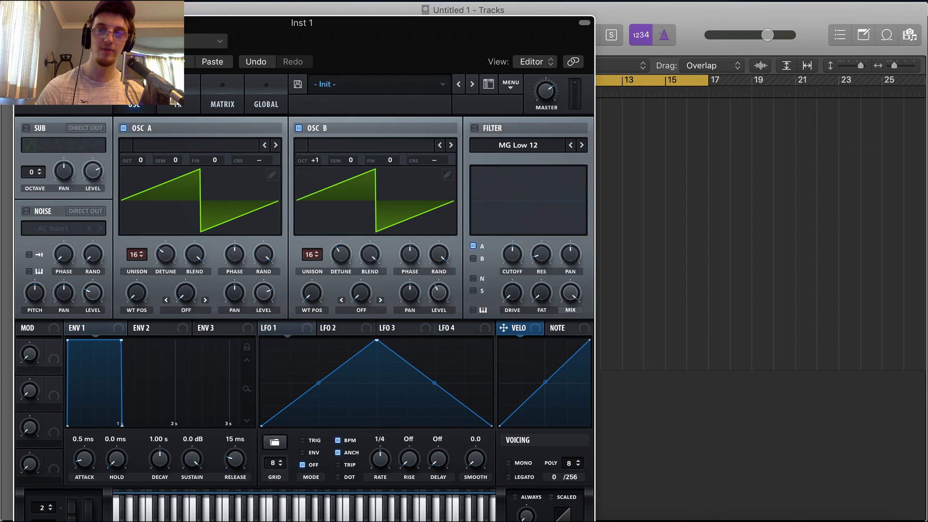
key(super+w)
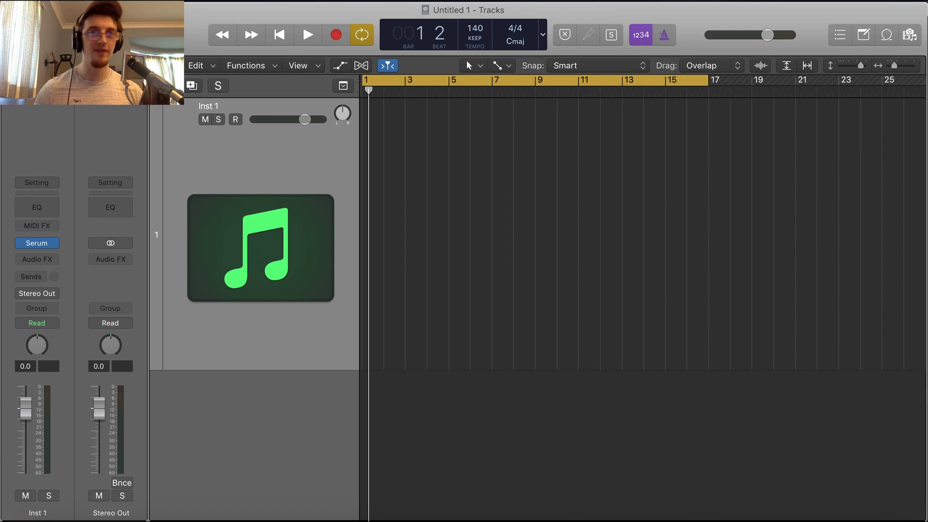
Create an empty MIDI region at bar 1 on the Inst 1 track and extend it to bar 17.
right_click(387, 187)
click(393, 188)
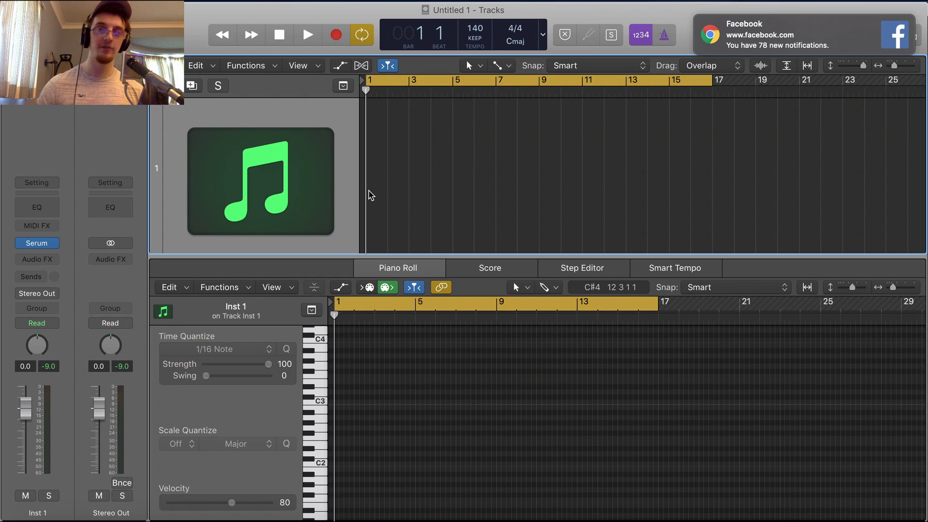
key(super+v)
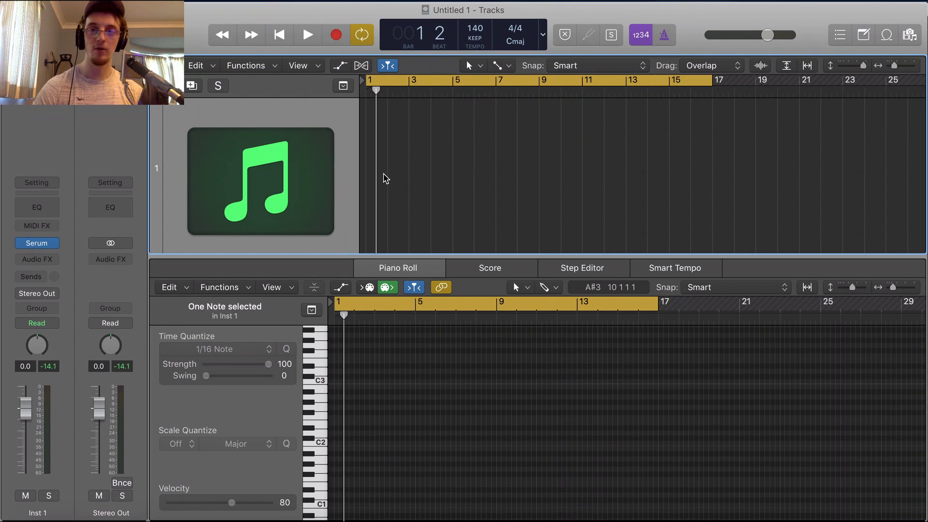
right_click(387, 175)
key(Escape)
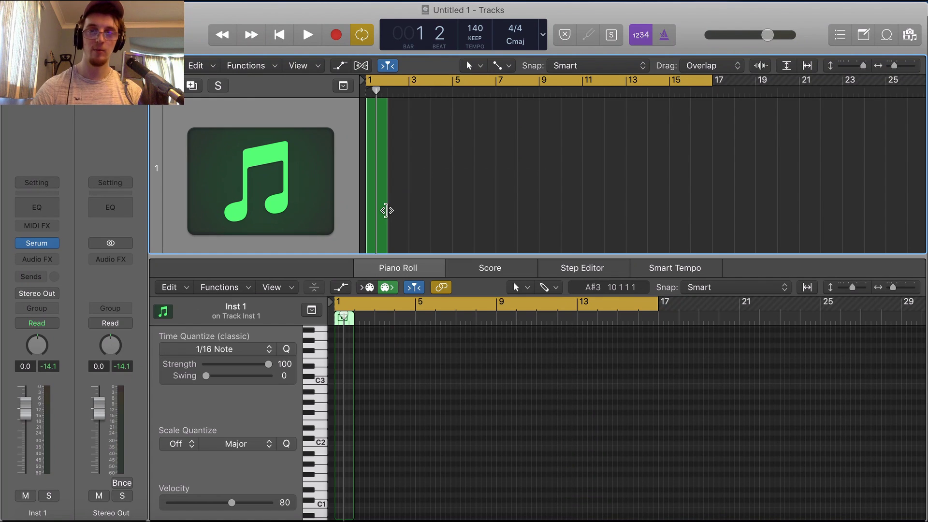
drag(386, 209, 711, 187)
Draw the root notes in the Piano Roll: C#2 from bar 1 to 5, G#1 from 5 to 9, and C#2 from 9 to 17.
drag(350, 445, 414, 440)
click(432, 465)
click(497, 437)
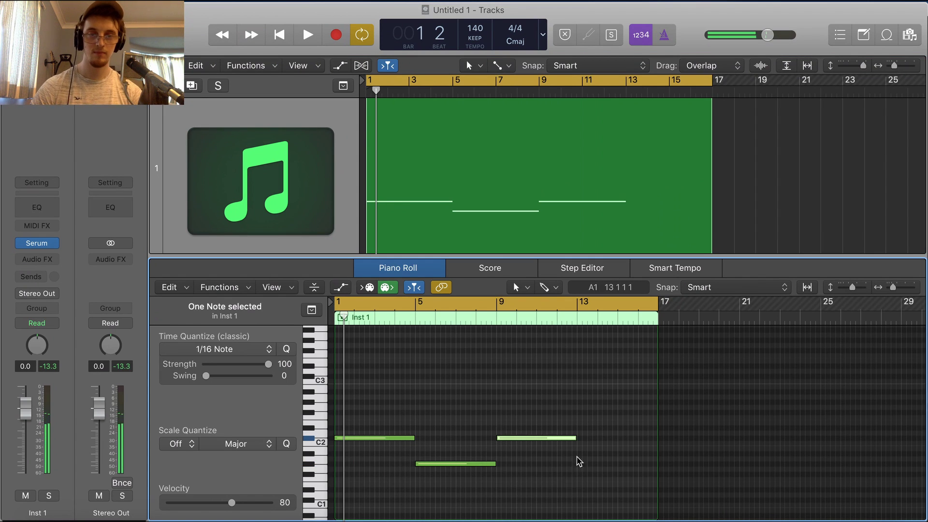
drag(576, 437, 657, 443)
key(space)
click(891, 23)
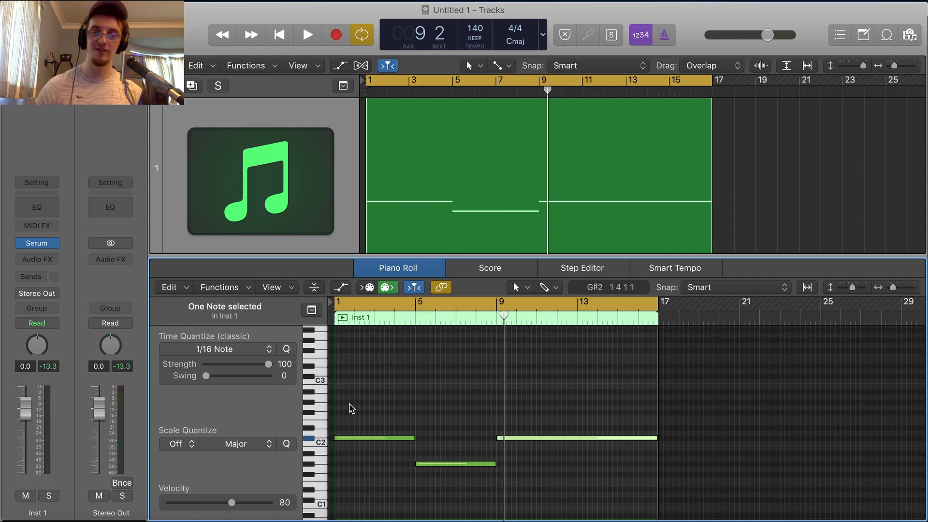
Add fifths above the roots, G#2 over both C#2 notes and D#2 over the G#1 note, and audition them.
click(348, 402)
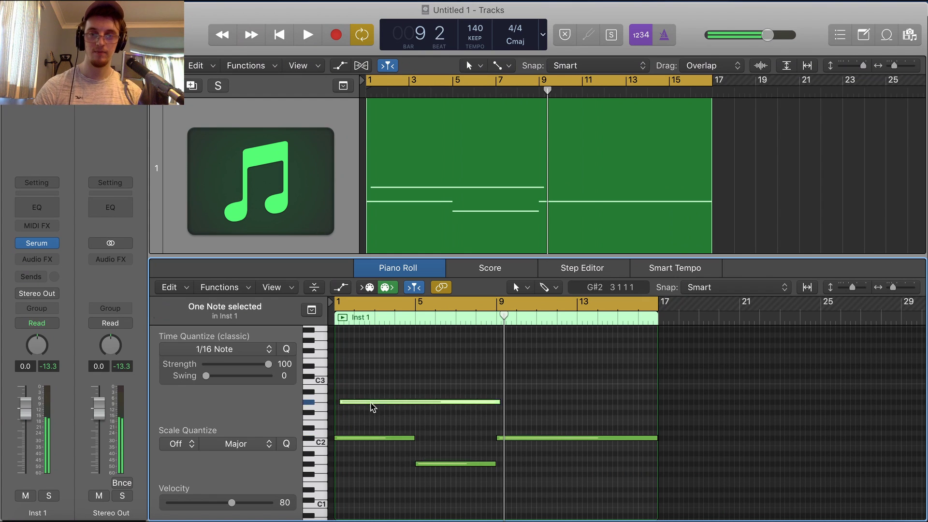
drag(499, 402, 414, 403)
click(498, 402)
drag(575, 401, 657, 402)
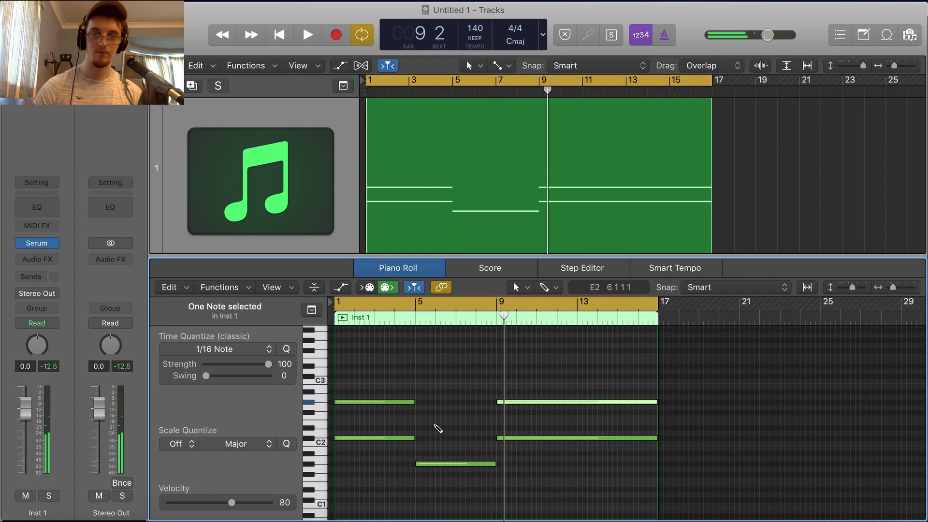
click(438, 429)
drag(574, 428, 497, 428)
key(space)
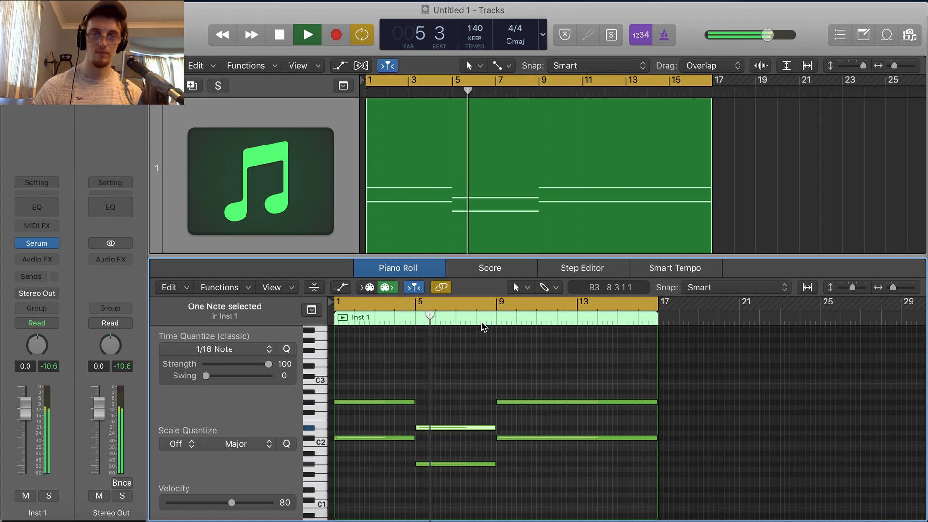
key(space)
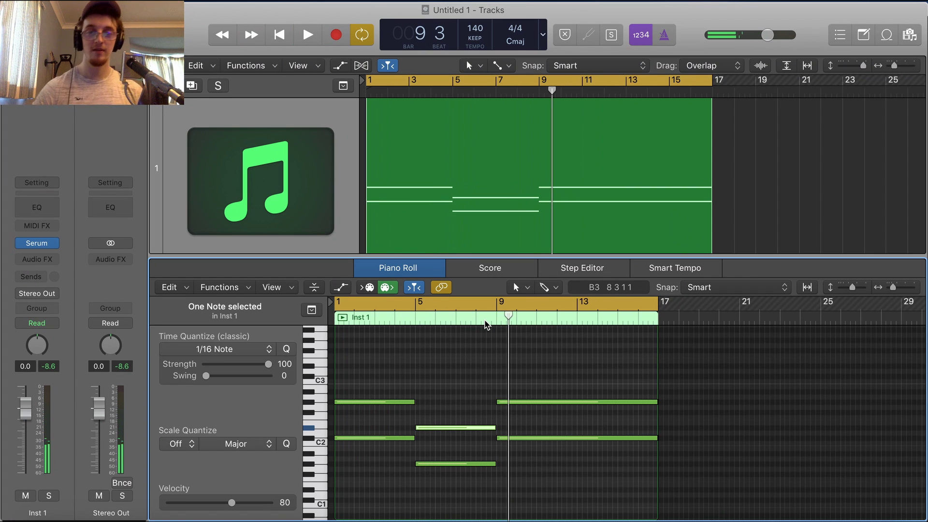
Add a sustained C4 note from bar 1 to bar 17, audition the chords, and return the playhead to the start.
scroll(486, 324, up, 2)
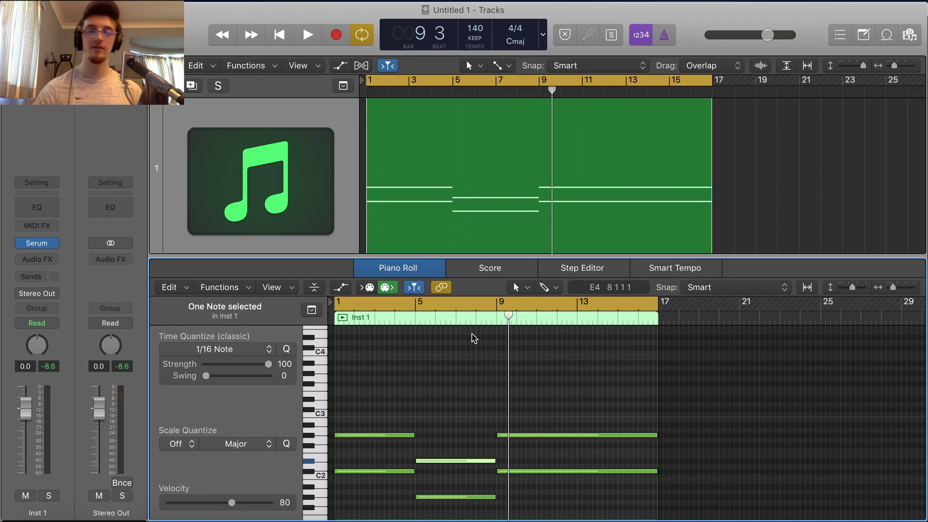
click(362, 492)
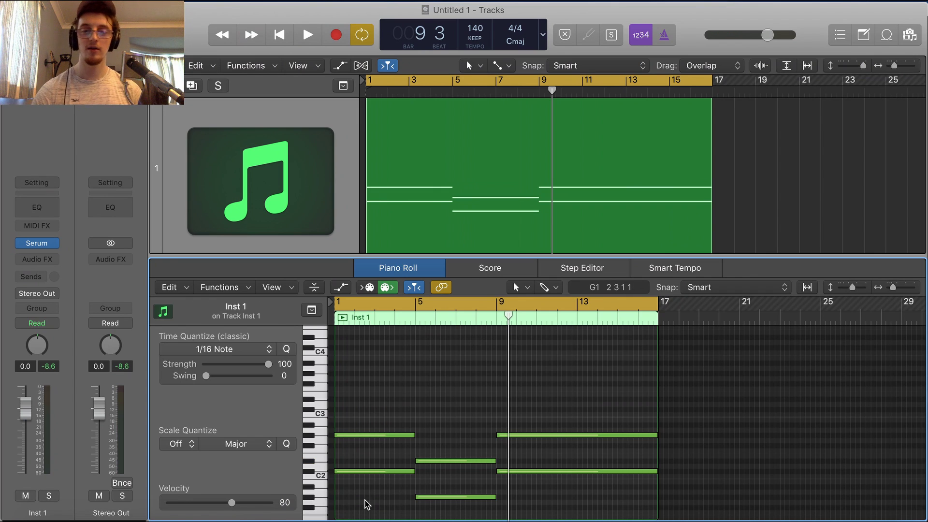
click(352, 471)
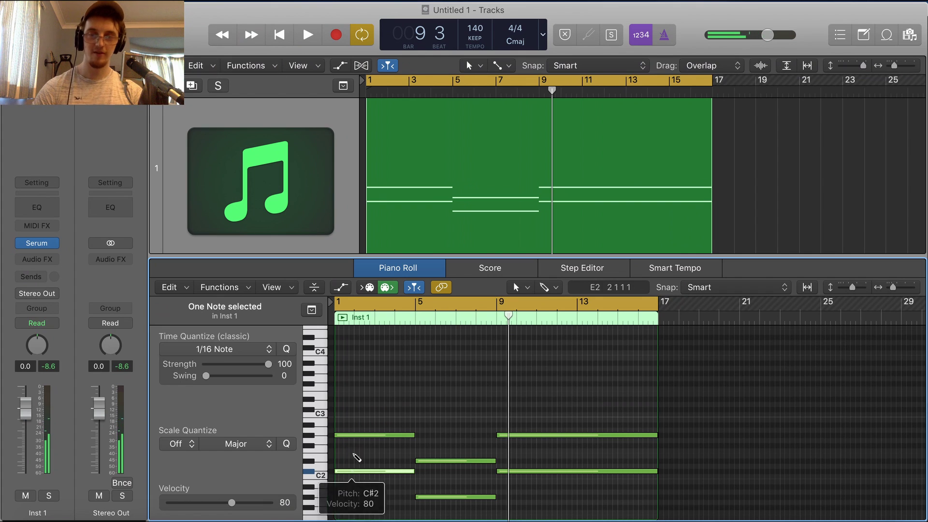
super+click(348, 356)
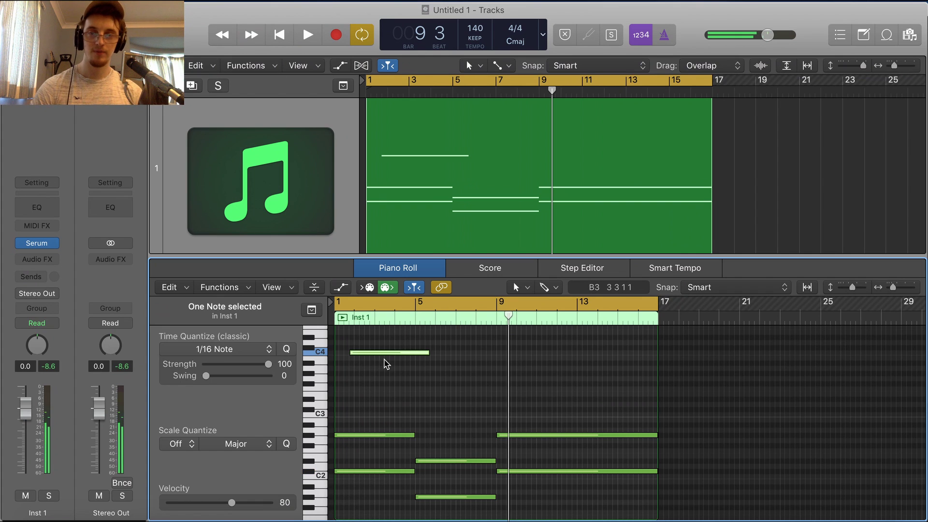
drag(387, 358, 660, 367)
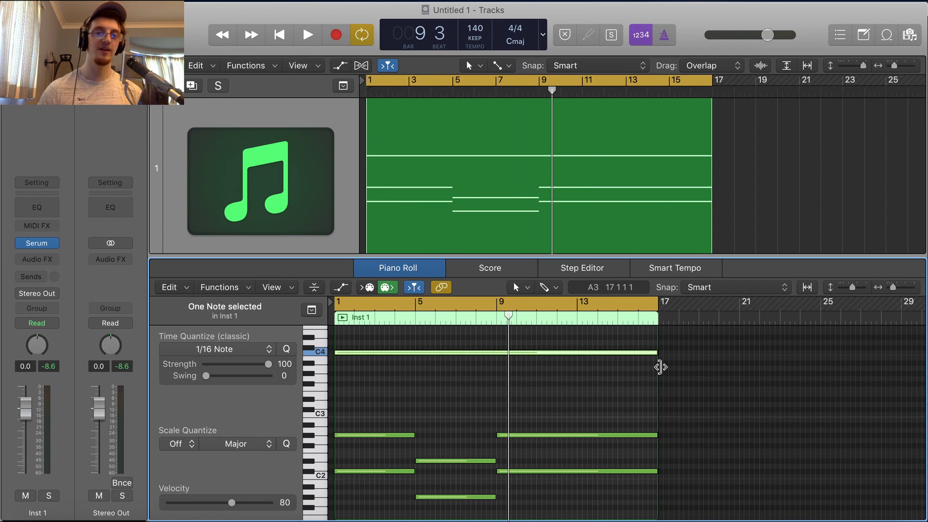
key(space)
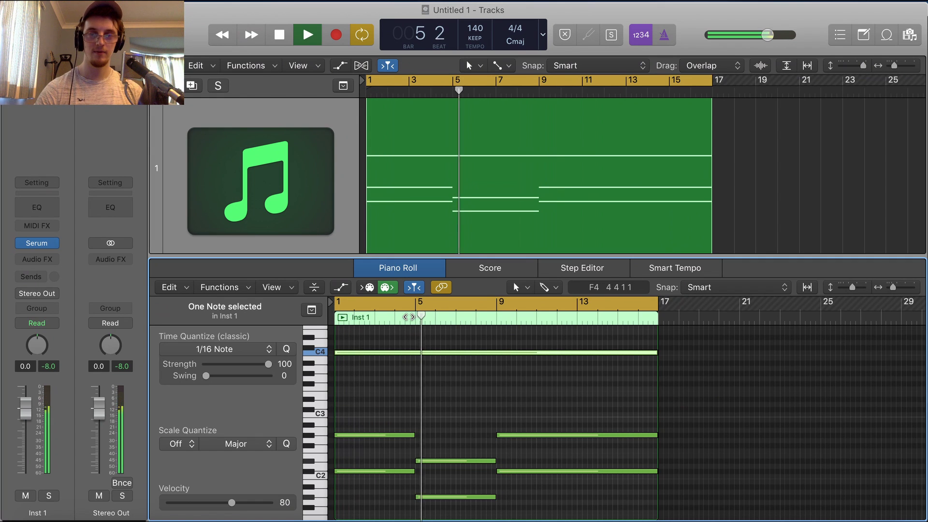
key(space)
key(Return)
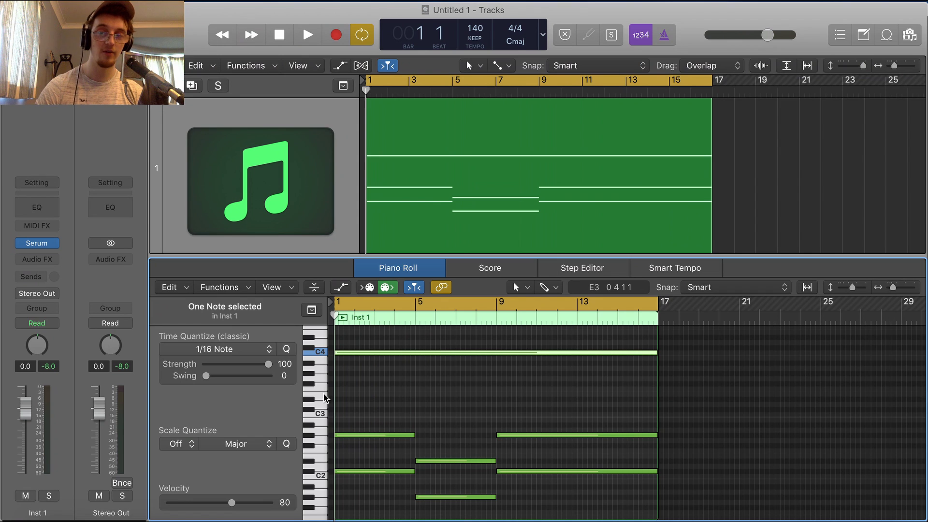
Add a sustained D#3 note from bar 1 to bar 17 while the progression plays.
key(space)
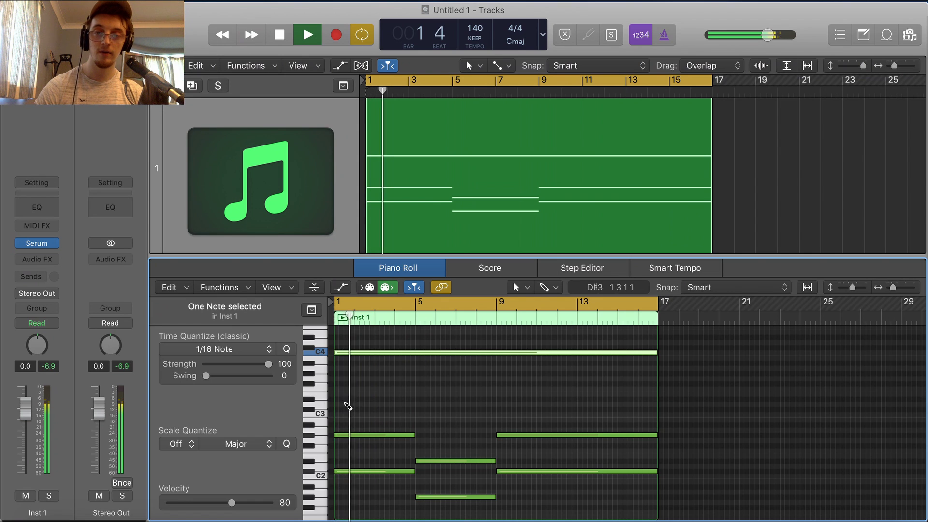
super+click(337, 395)
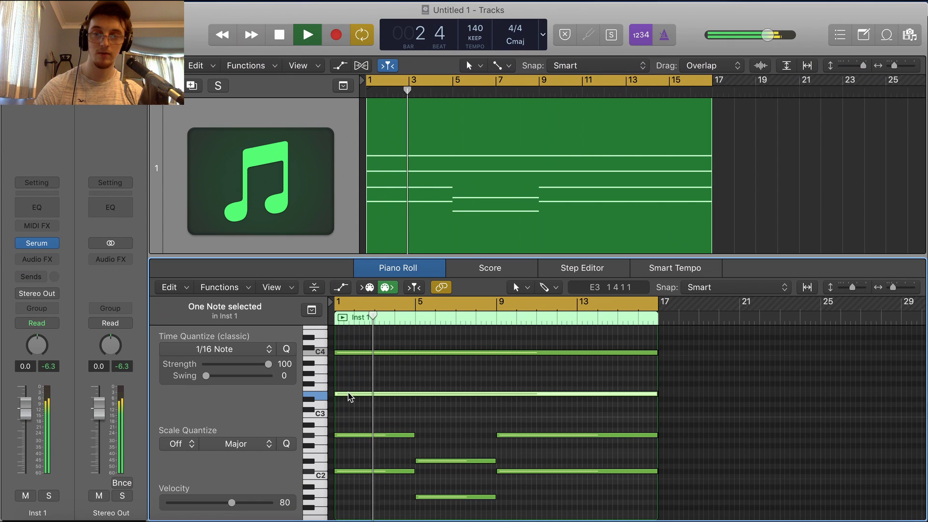
drag(339, 396, 350, 406)
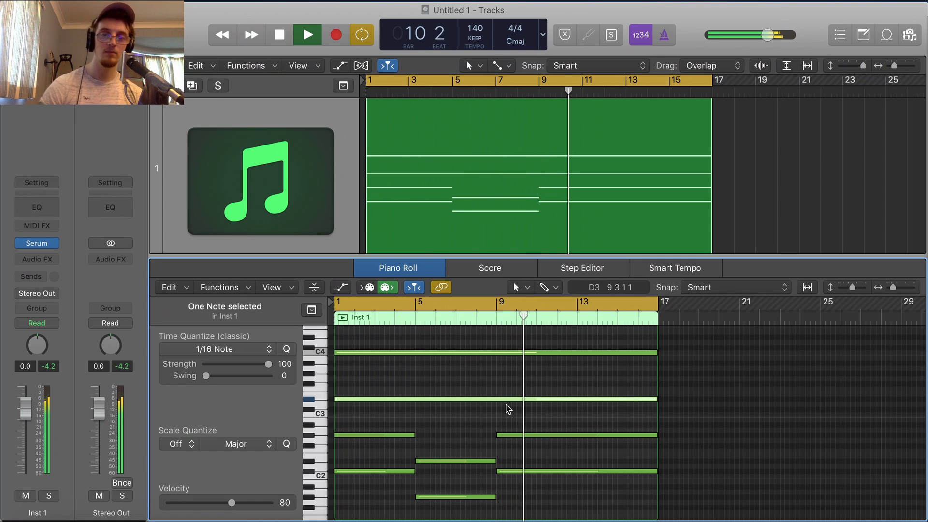
key(space)
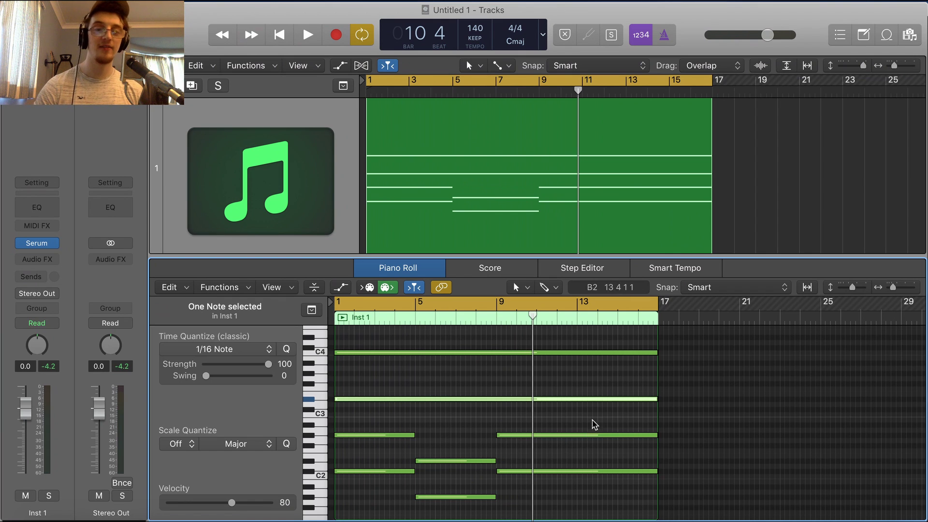
Draw a low C#1 note at bar 13 and shorten it to 4 bars, ending at bar 17.
scroll(627, 463, down, 2)
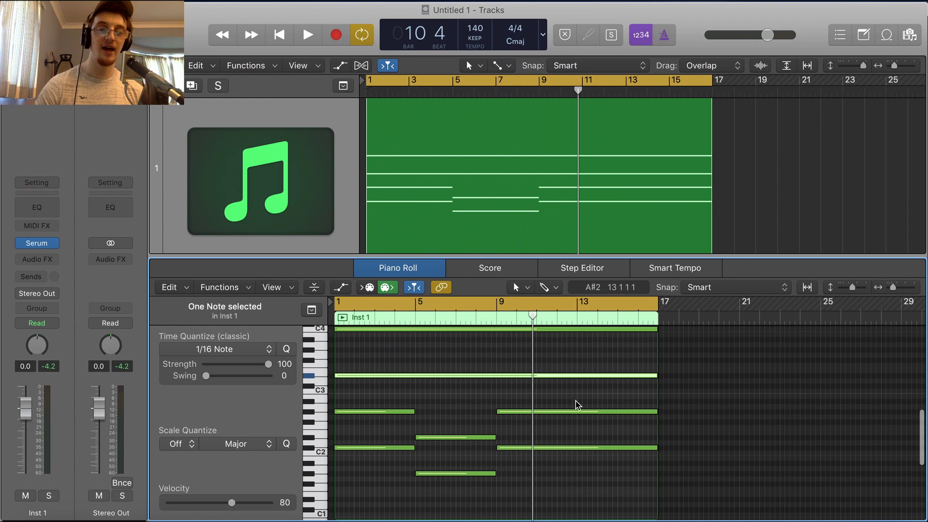
scroll(564, 427, down, 10)
scroll(564, 427, up, 1)
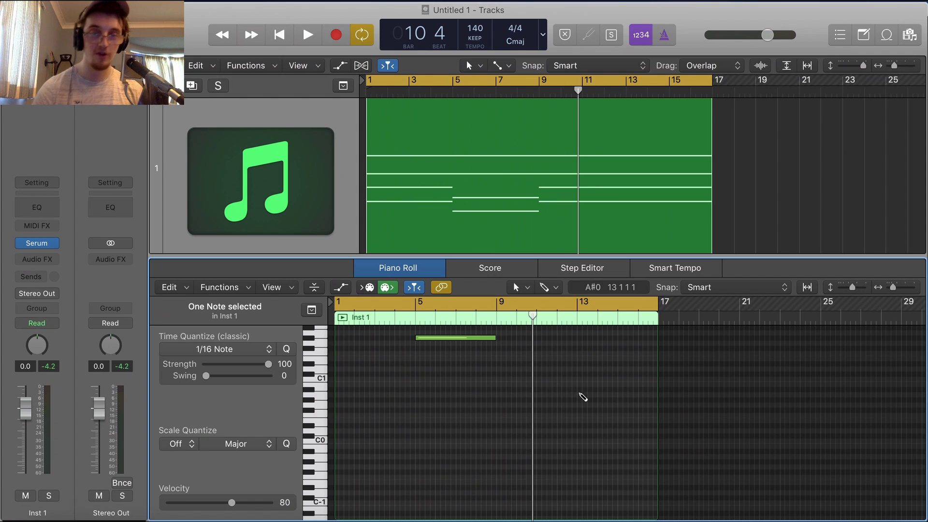
click(580, 374)
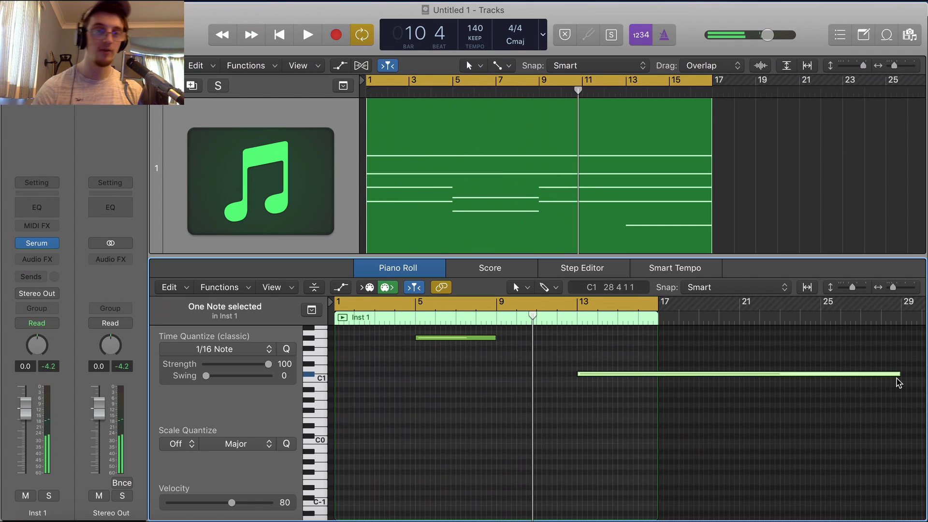
click(902, 379)
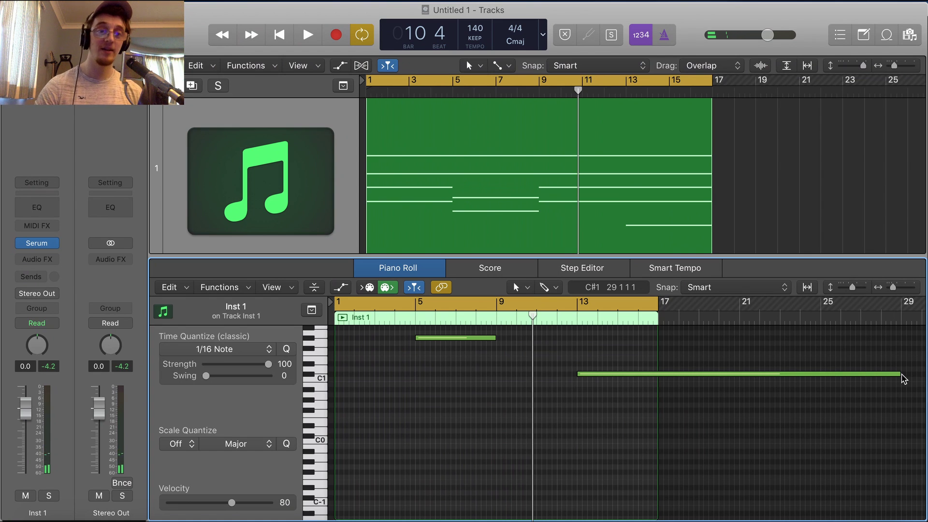
drag(901, 375, 654, 389)
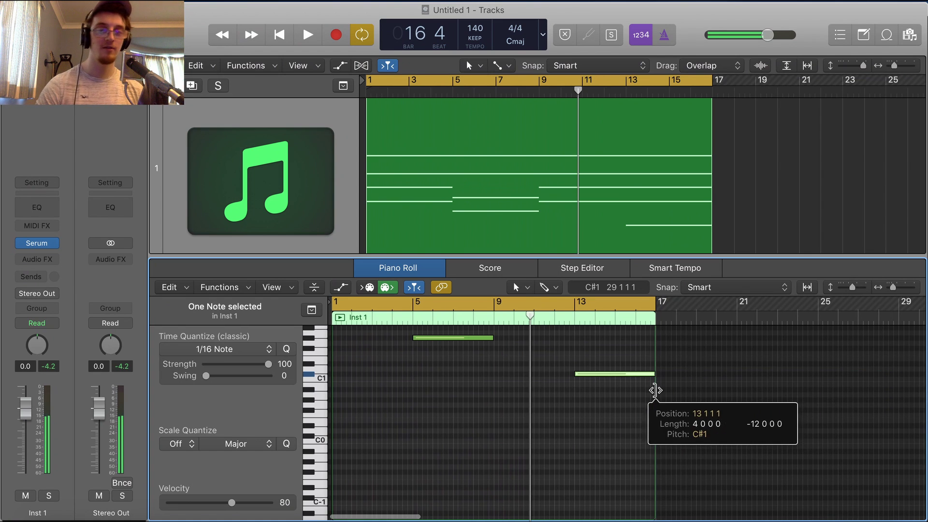
Add a 4-bar C#3 note from bar 13 to bar 17 and audition the end of the progression.
scroll(655, 389, up, 5)
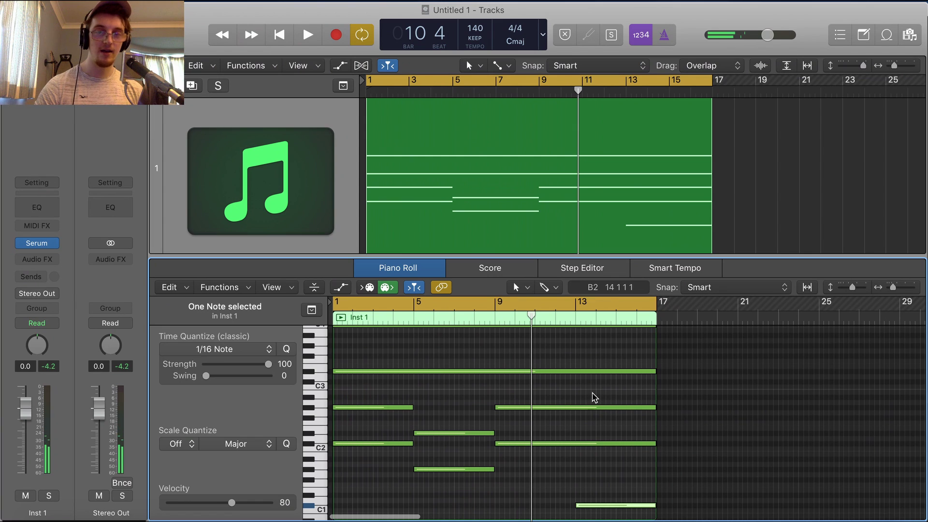
click(580, 396)
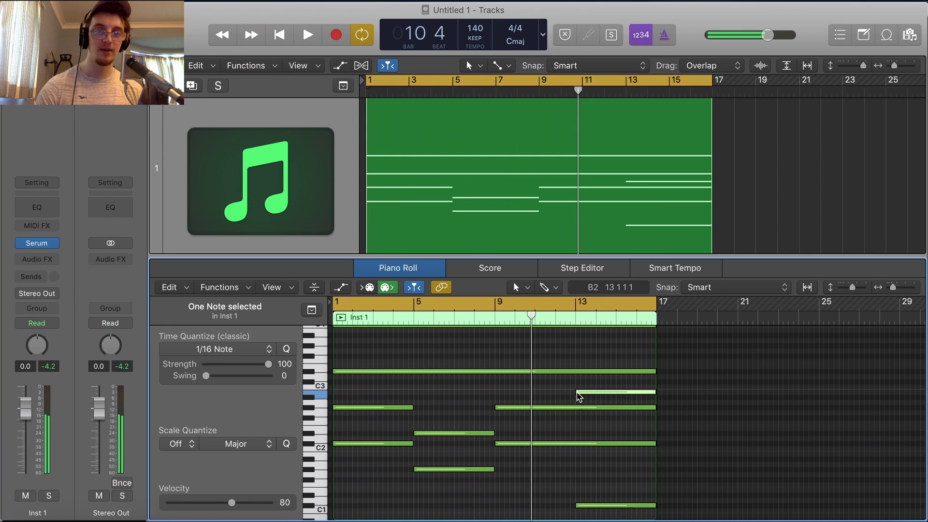
drag(598, 391, 597, 385)
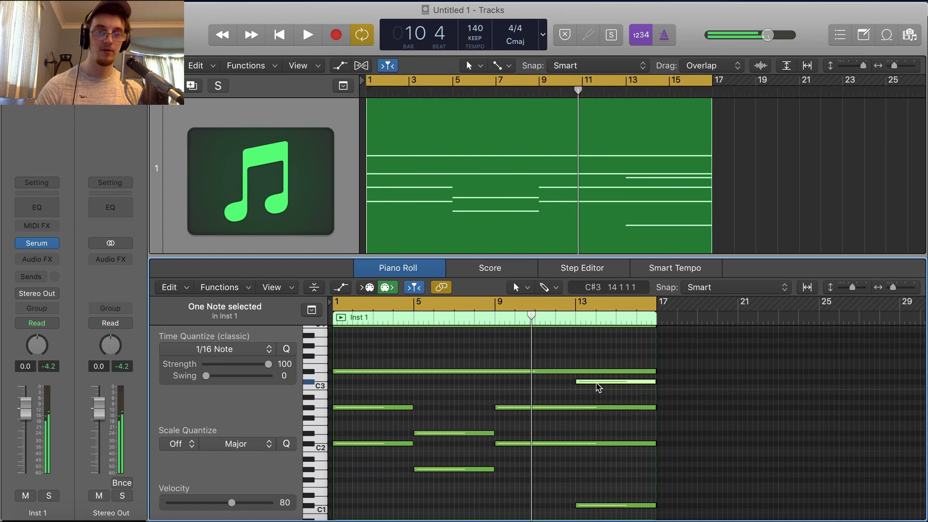
key(shift+space)
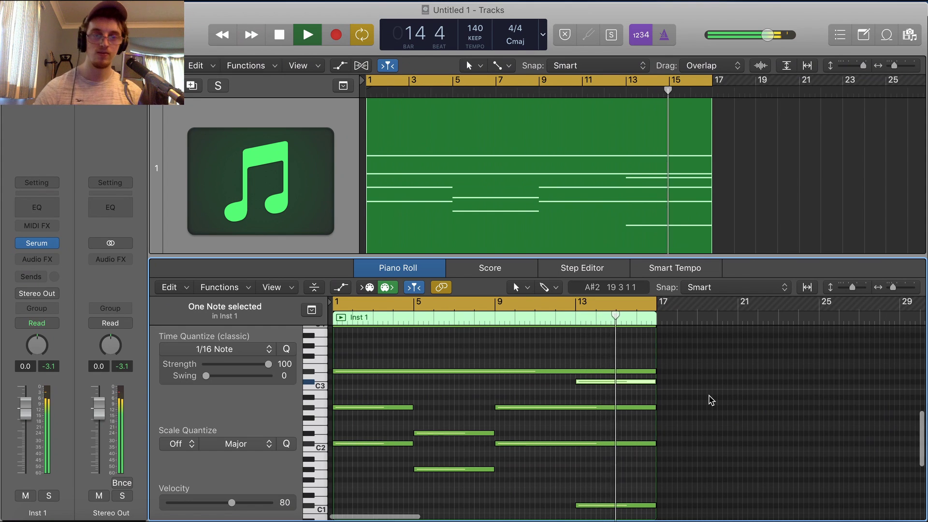
scroll(711, 400, down, 1)
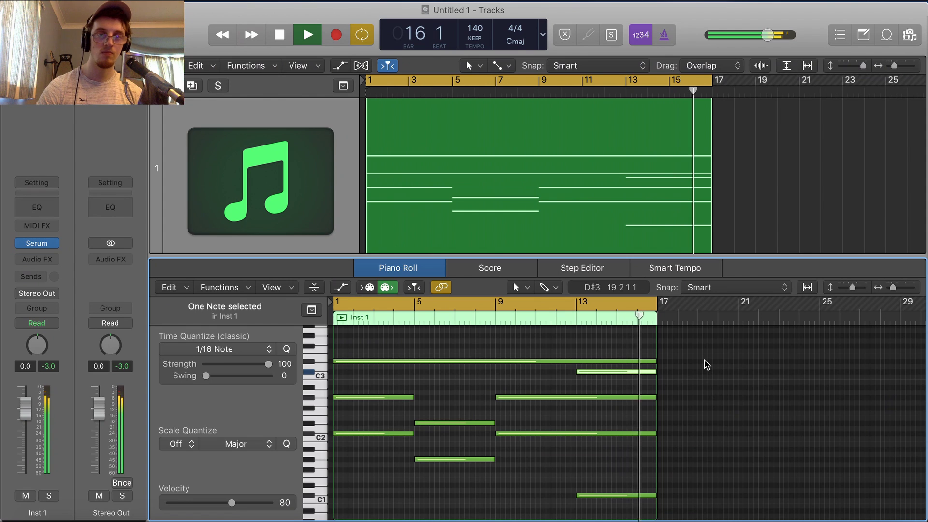
key(space)
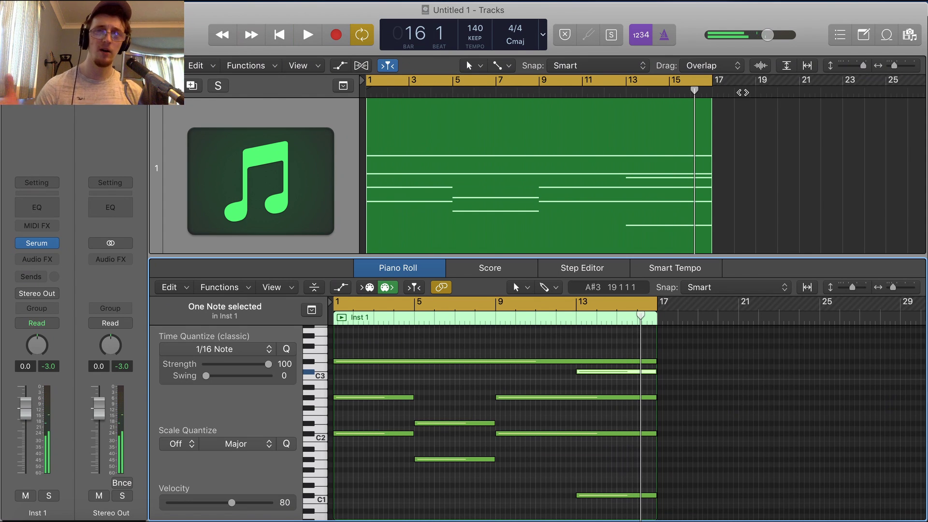
Extend the cycle range to bar 29 and open the Serum instrument on the Inst 1 track.
drag(713, 85, 873, 107)
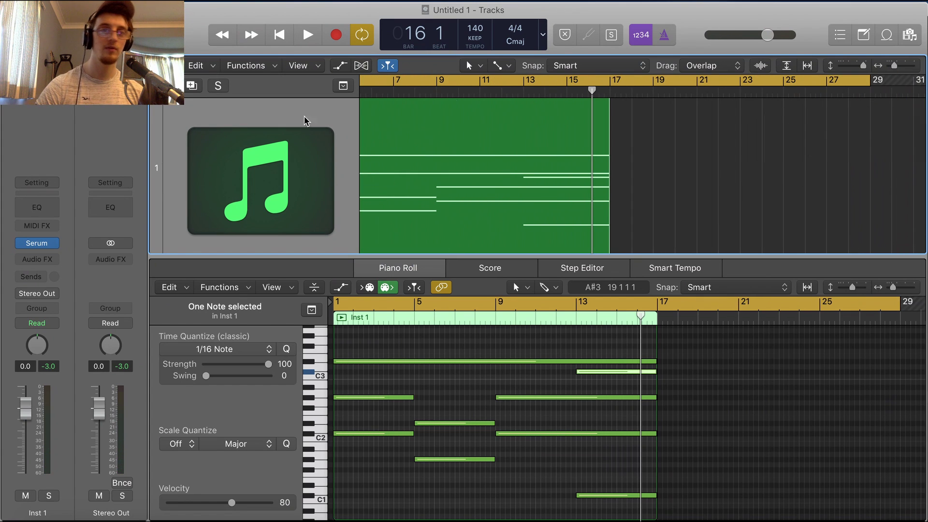
key(super+Down)
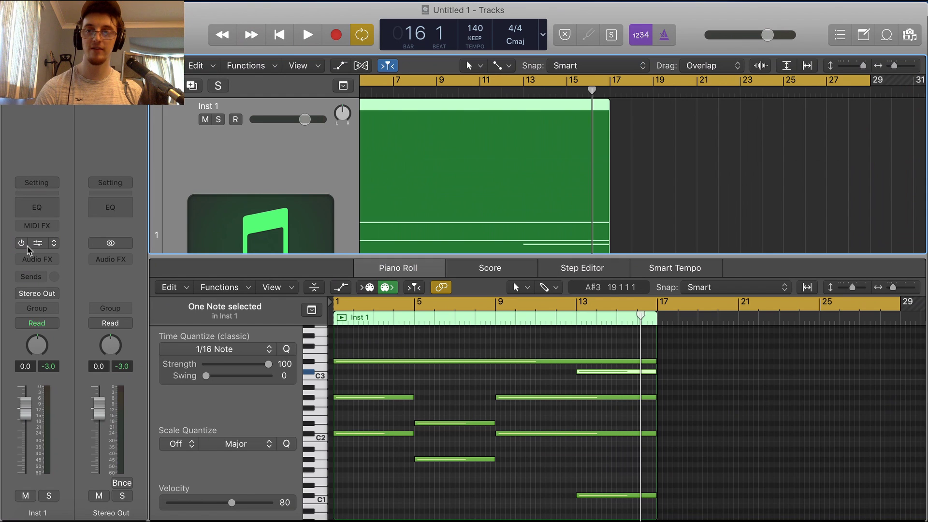
click(27, 246)
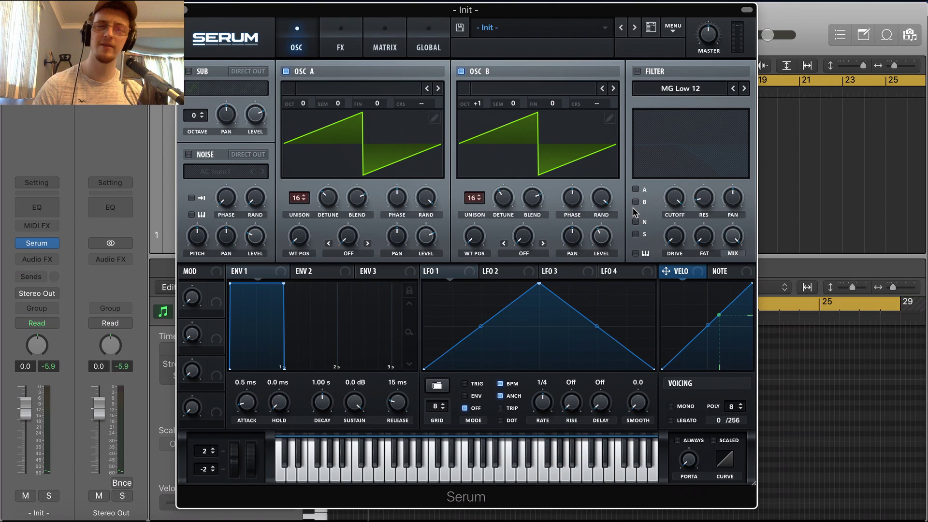
Set both the attack and the release of Envelope 1 to 429 ms.
mouse_move(601, 237)
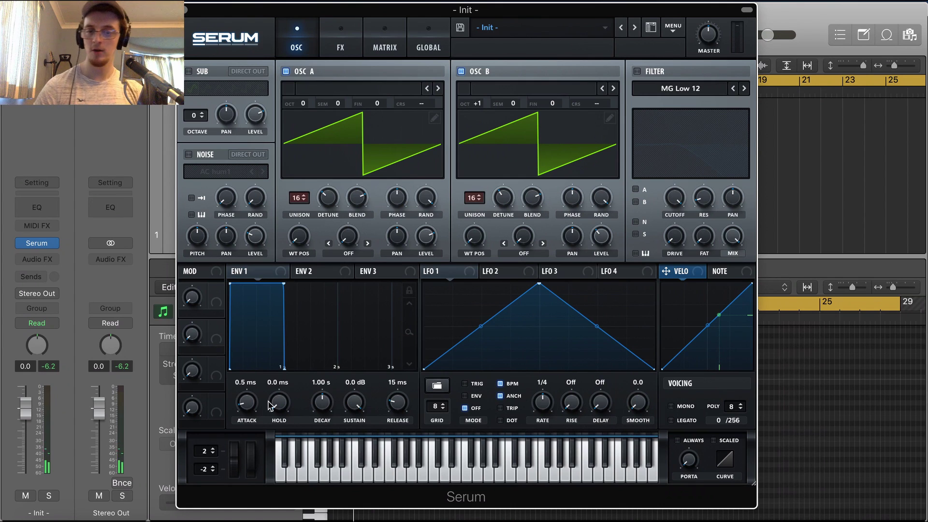
double_click(240, 384)
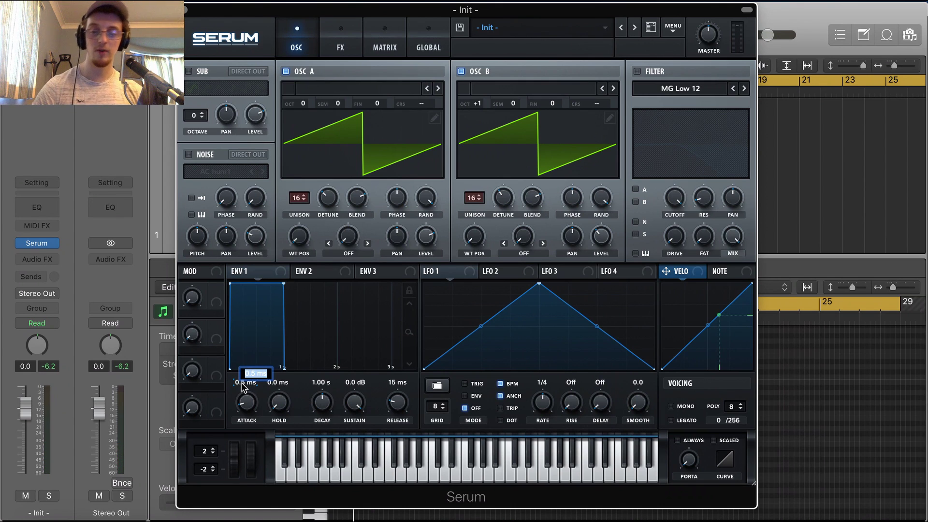
text(429)
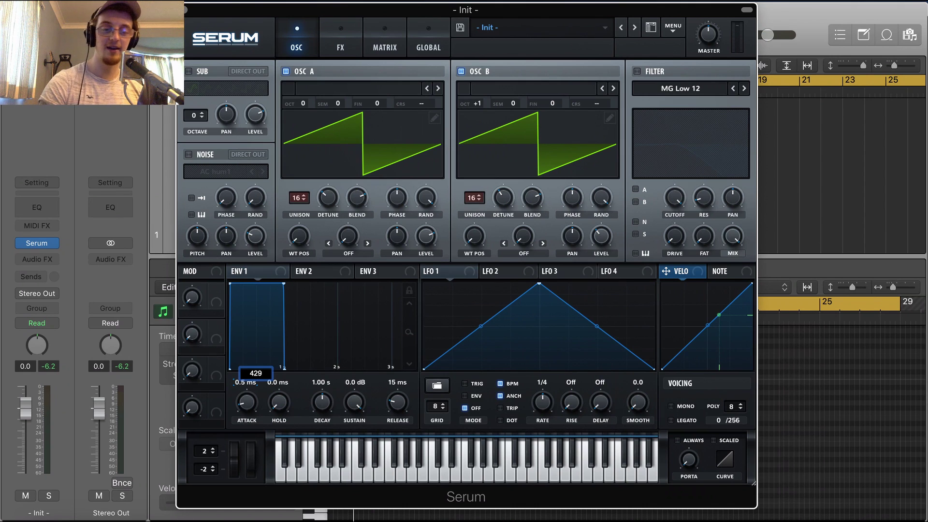
key(Return)
double_click(397, 382)
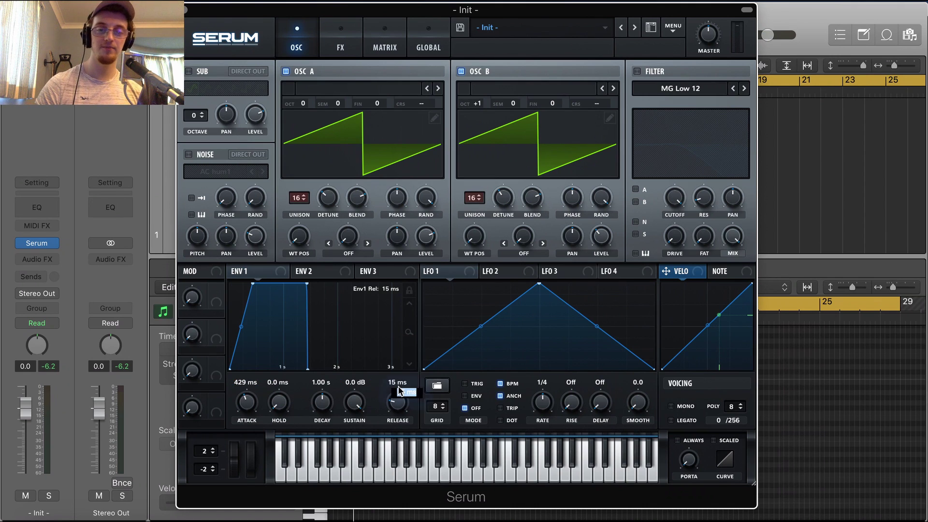
text(429)
key(Return)
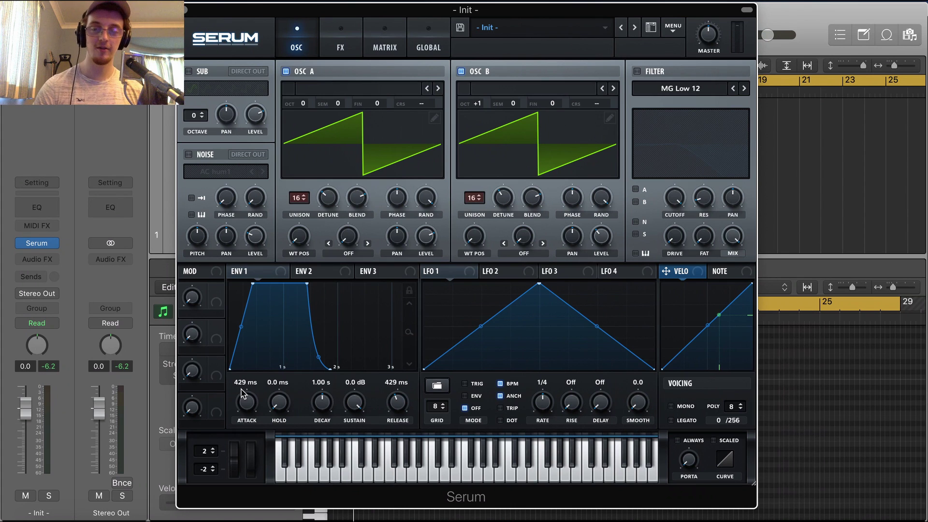
Switch to Google Chrome and calculate 60000 / 140 with a Google search.
mouse_move(524, 10)
mouse_down()
mouse_move(533, 75)
mouse_move(526, 12)
mouse_up()
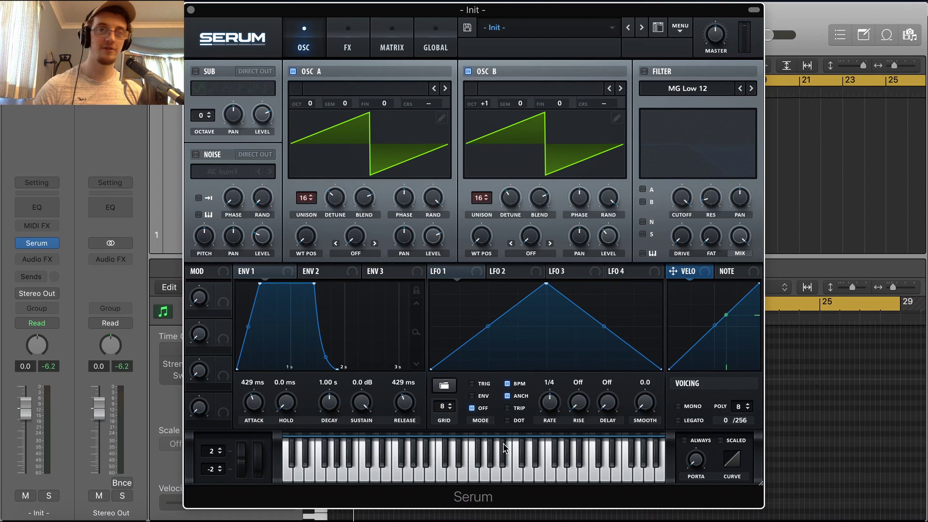
click(427, 518)
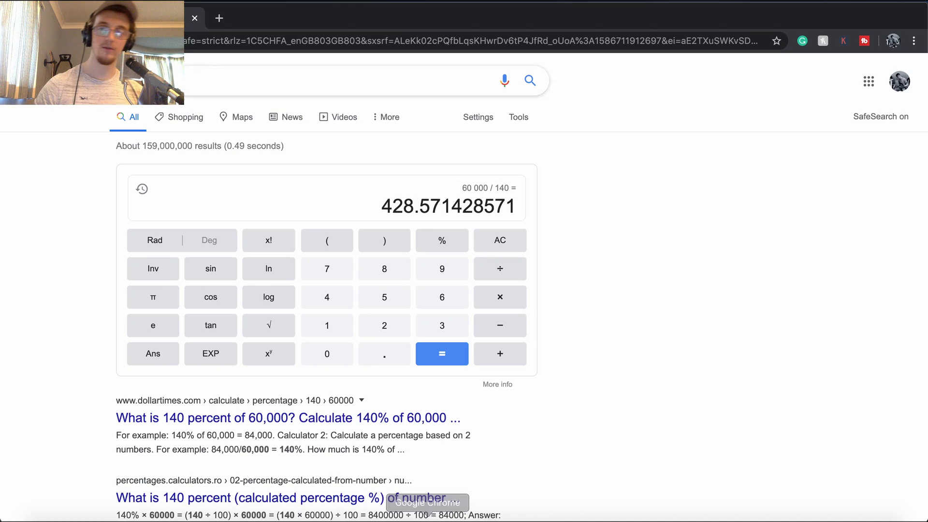
click(117, 80)
text(600)
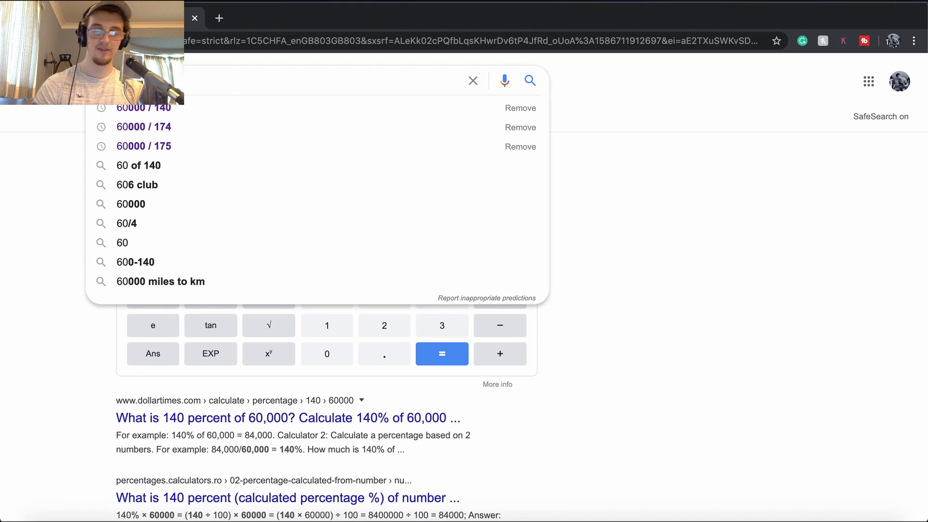
text(00 / 1)
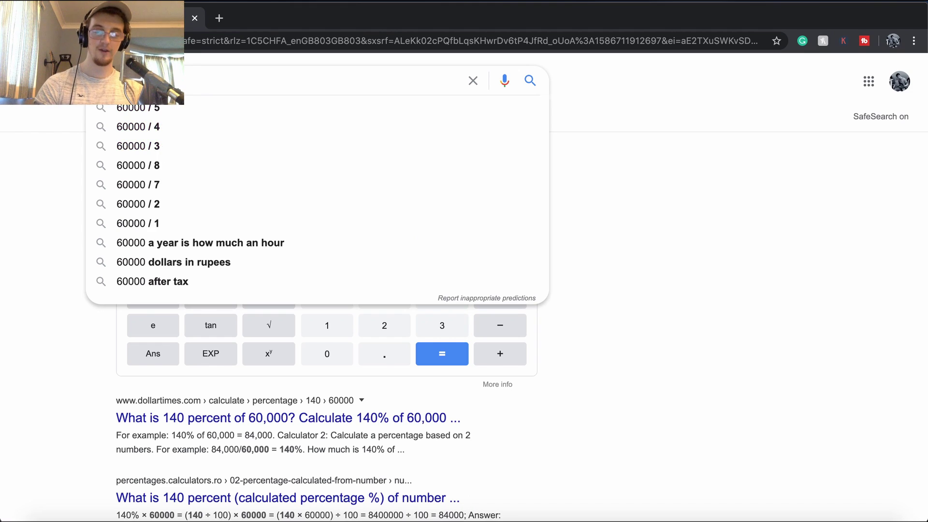
text(40)
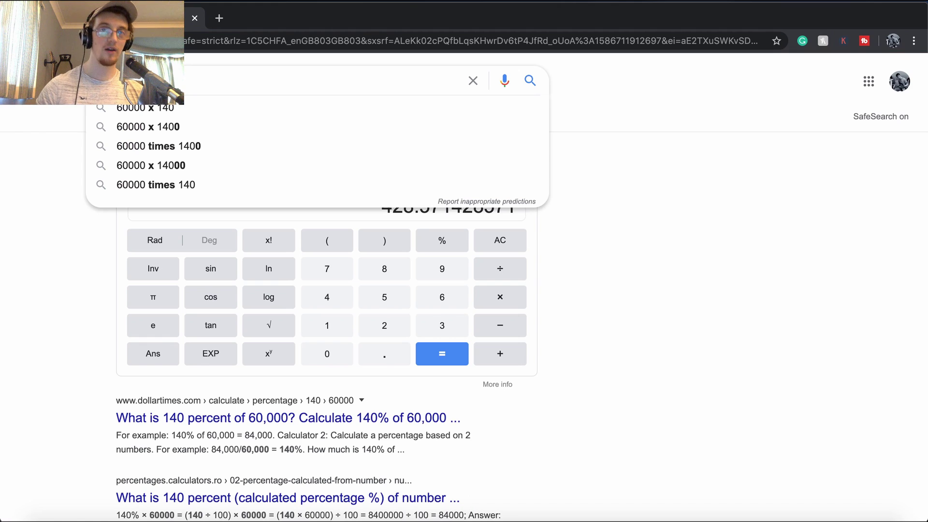
key(Return)
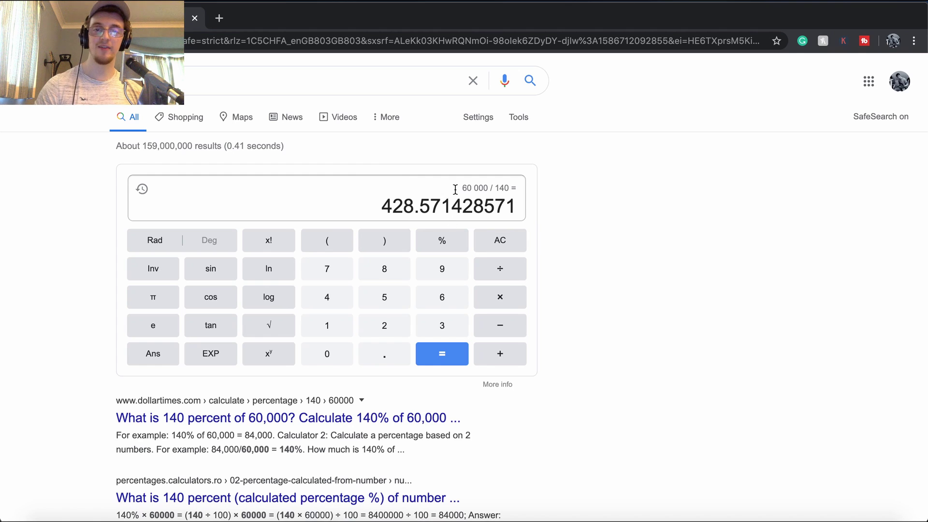
Multiply the calculated beat length by 2 in the Google calculator.
click(482, 303)
click(379, 332)
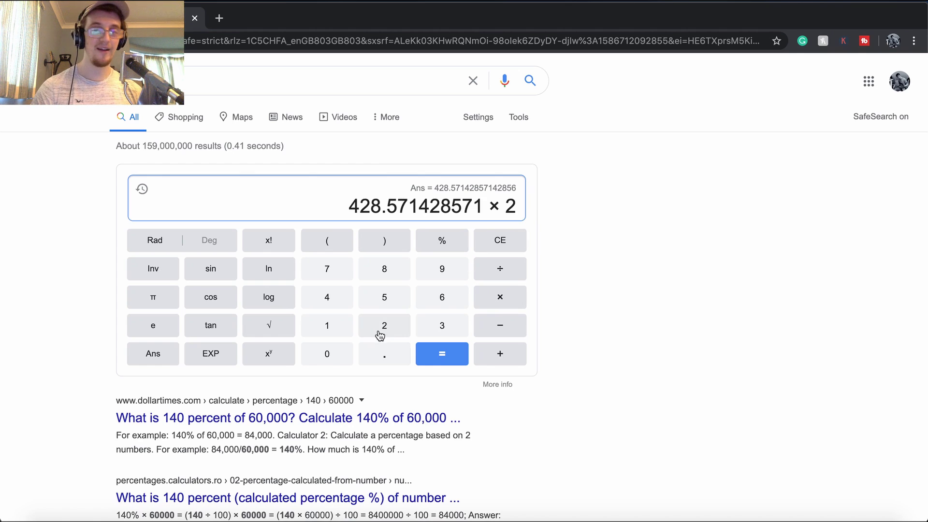
click(425, 361)
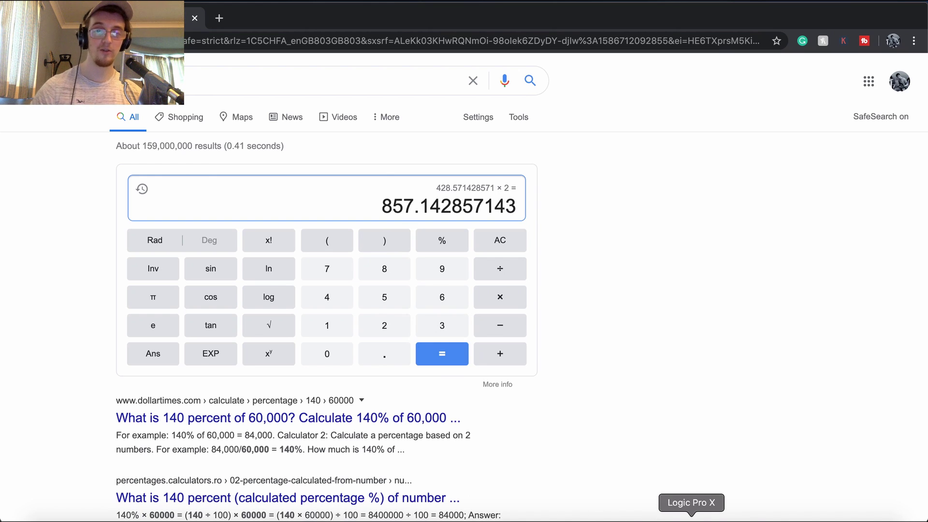
Switch back to Logic Pro and set Envelope 1's attack and release in Serum to 857 ms each.
click(687, 514)
double_click(250, 383)
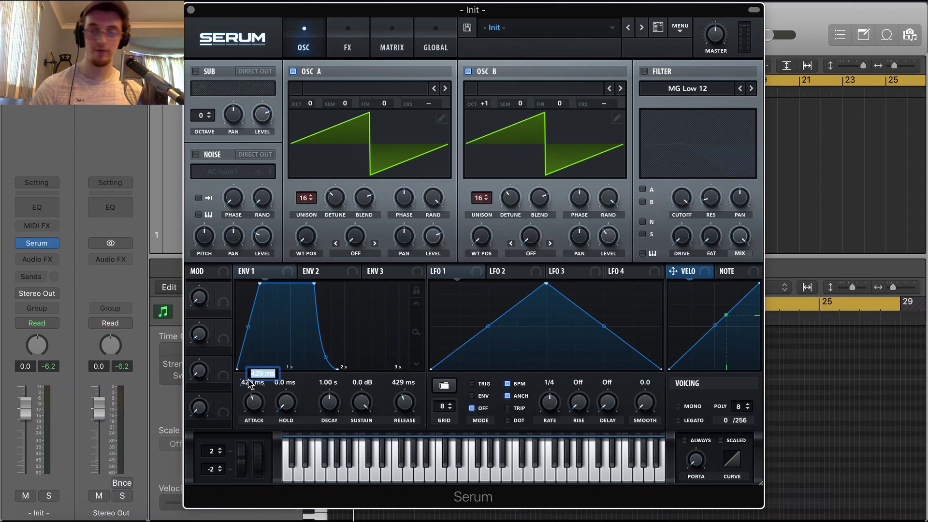
text(857)
key(Return)
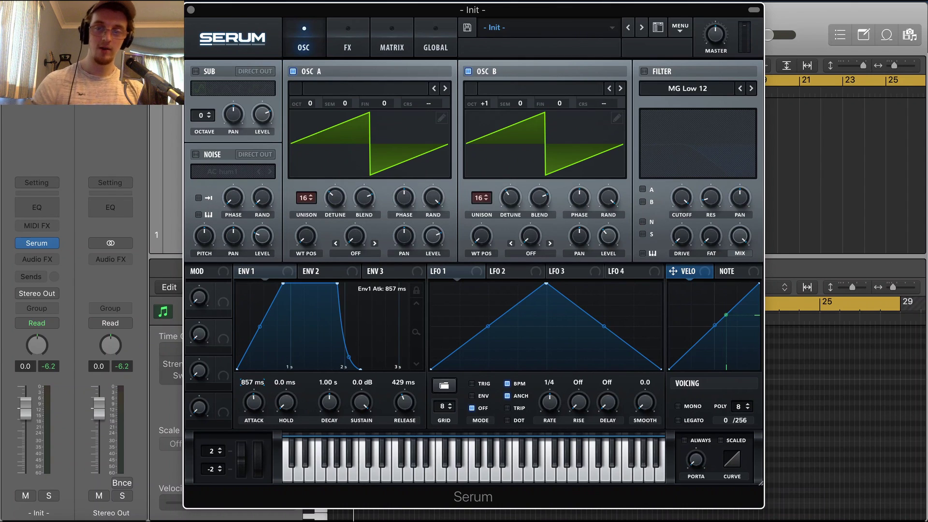
double_click(398, 382)
text(857)
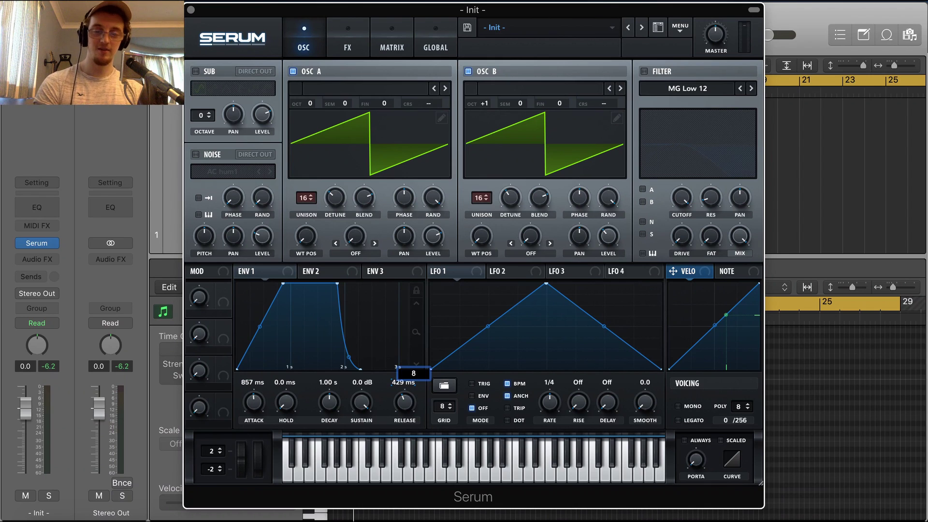
key(Return)
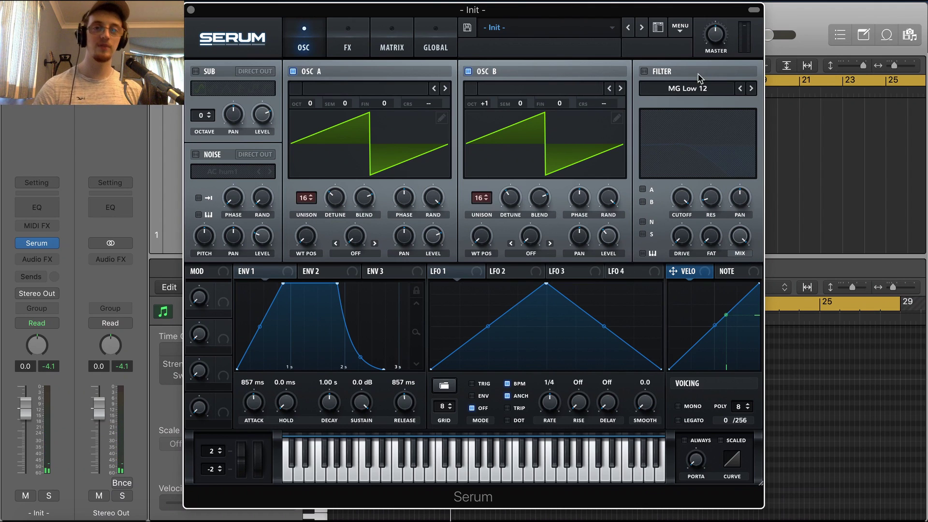
Enable the MG Low 12 filter and route oscillators A and B through it.
click(645, 72)
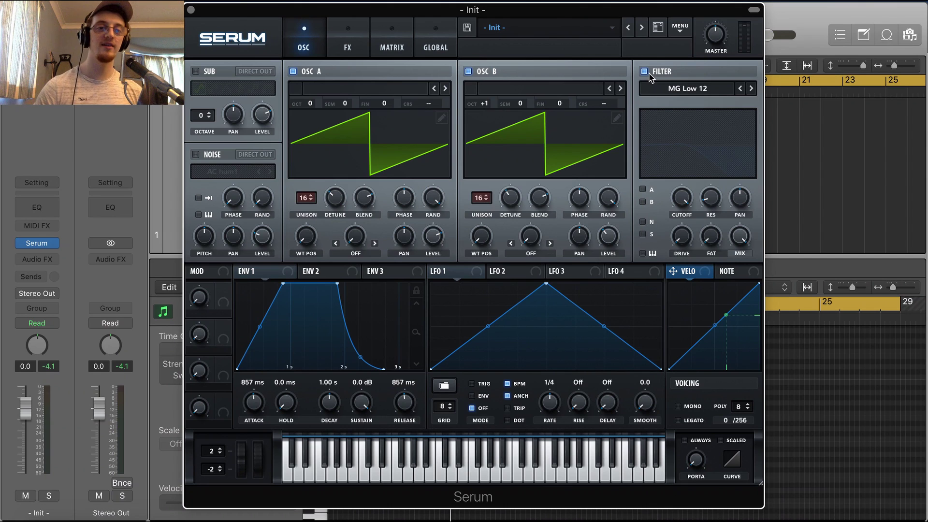
click(643, 190)
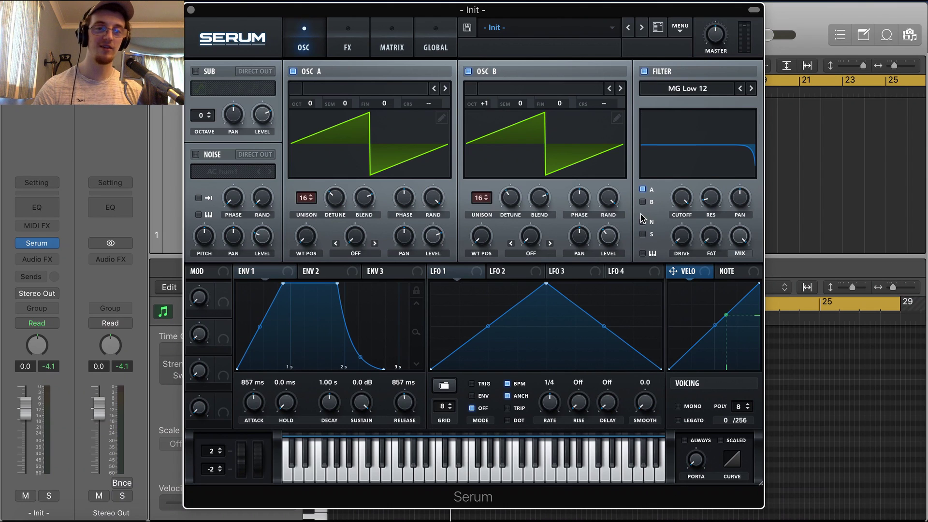
click(643, 203)
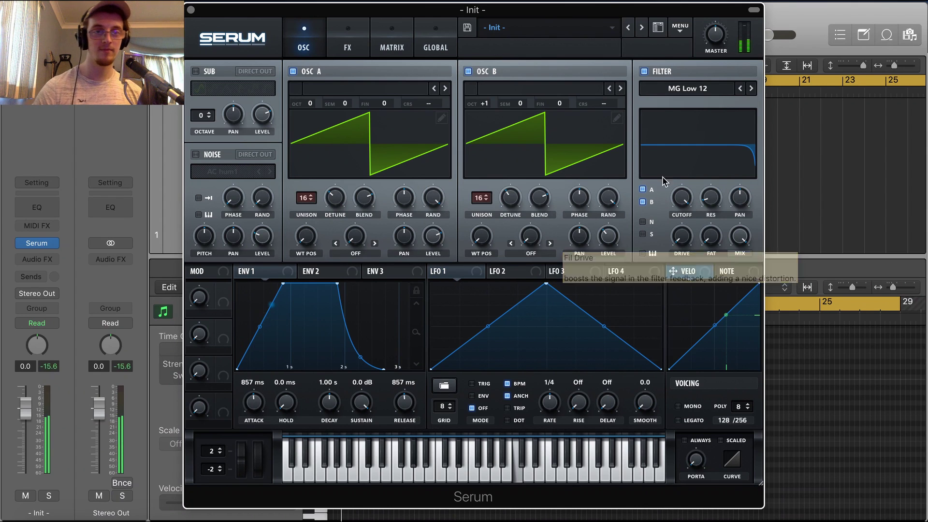
Lower the filter cutoff while the chords play, settling on a value of 3000.
drag(681, 198, 676, 233)
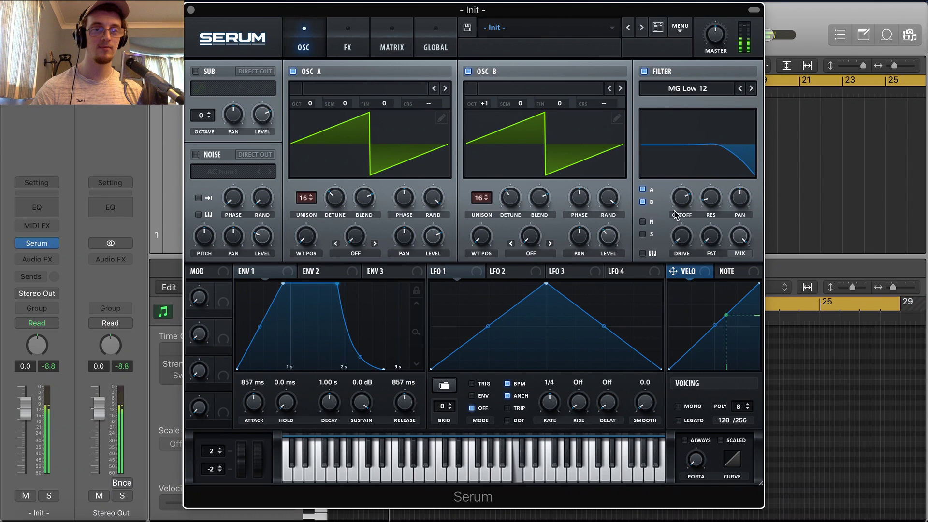
double_click(677, 201)
text(3000)
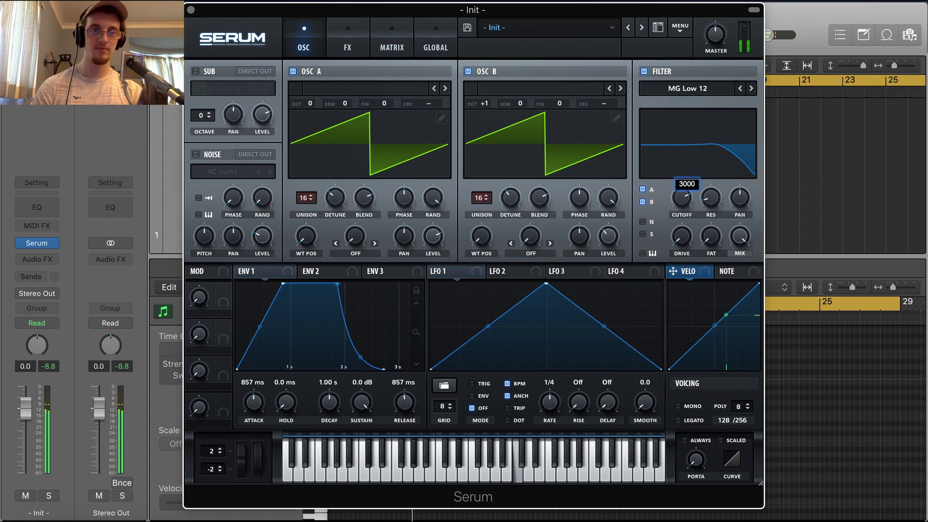
key(Return)
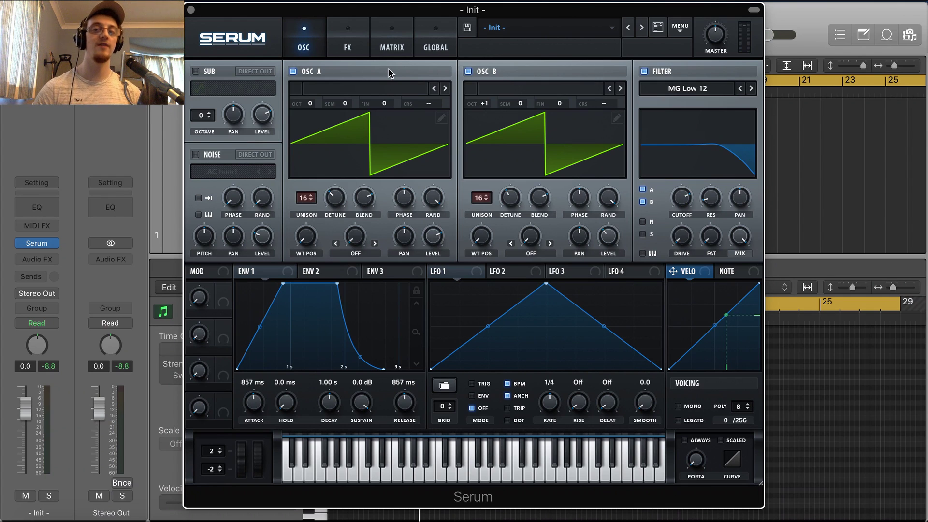
Place the reverb directly after distortion in Serum's effects chain and leave it switched off.
click(344, 46)
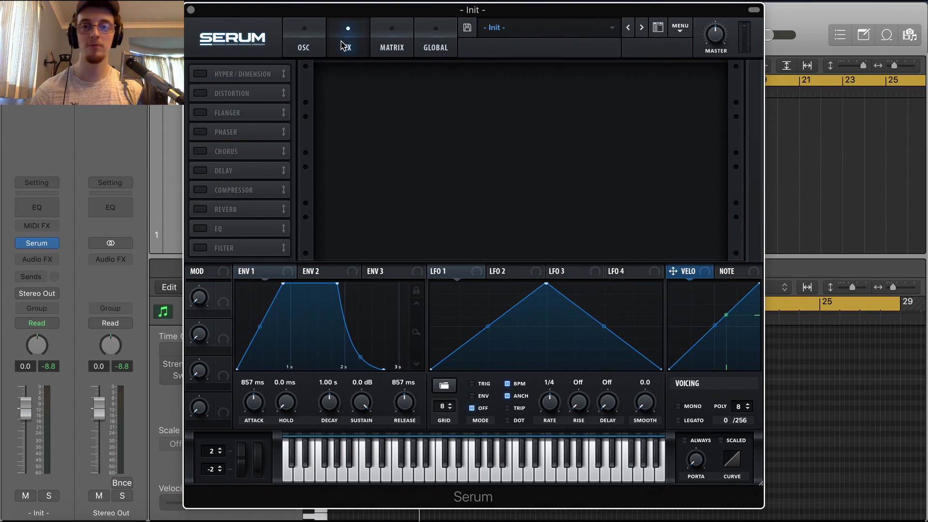
click(202, 208)
drag(215, 208, 220, 113)
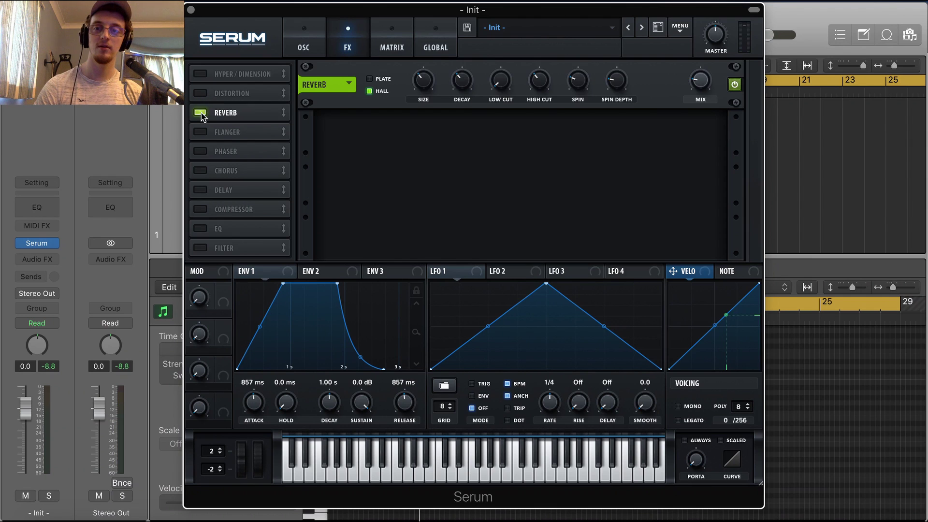
click(201, 113)
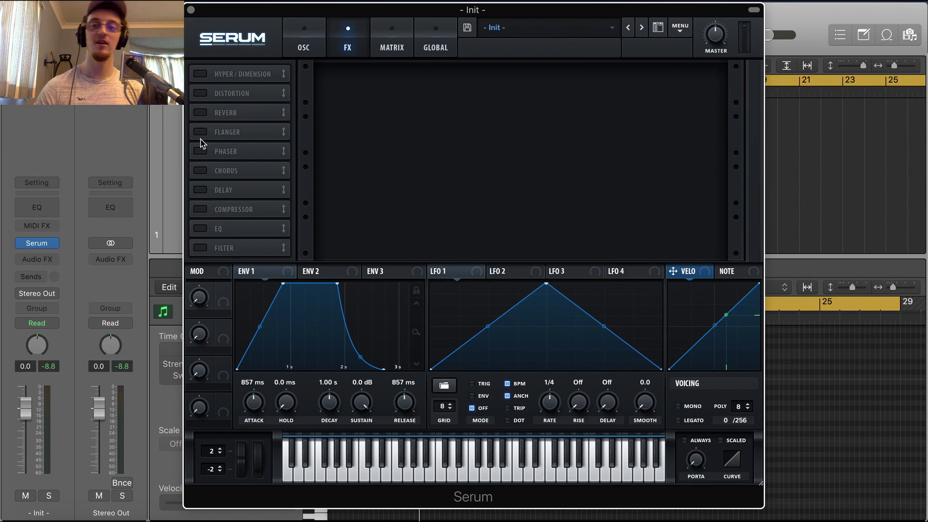
Enable Serum's distortion at the start of the effects chain and set its filter to Pre.
click(201, 93)
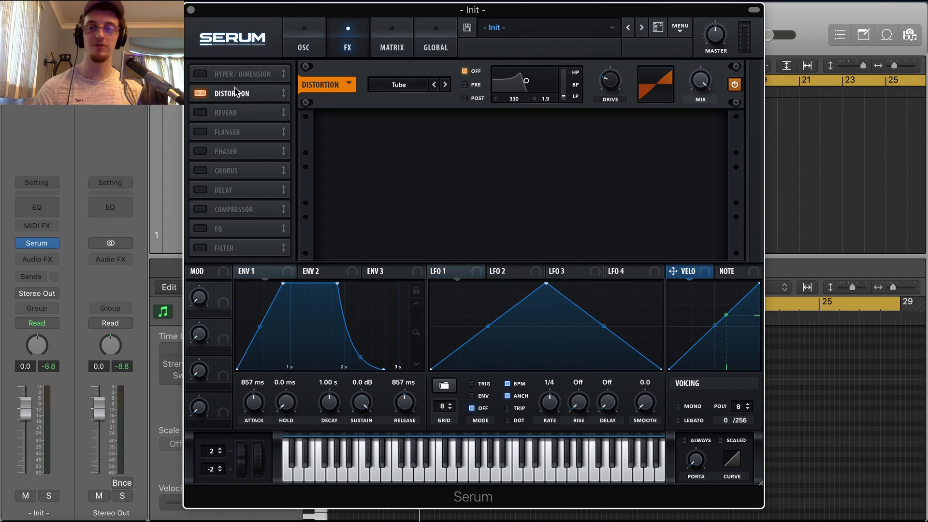
drag(237, 93, 238, 74)
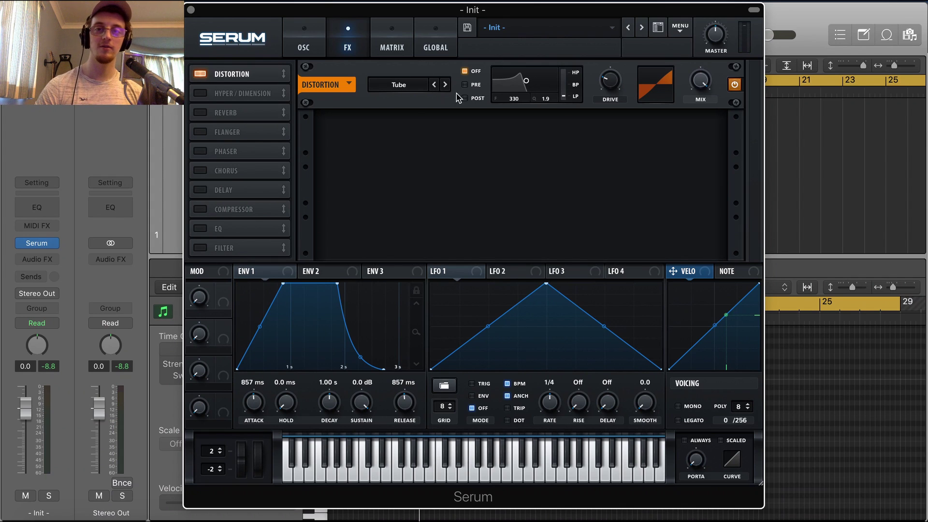
click(472, 86)
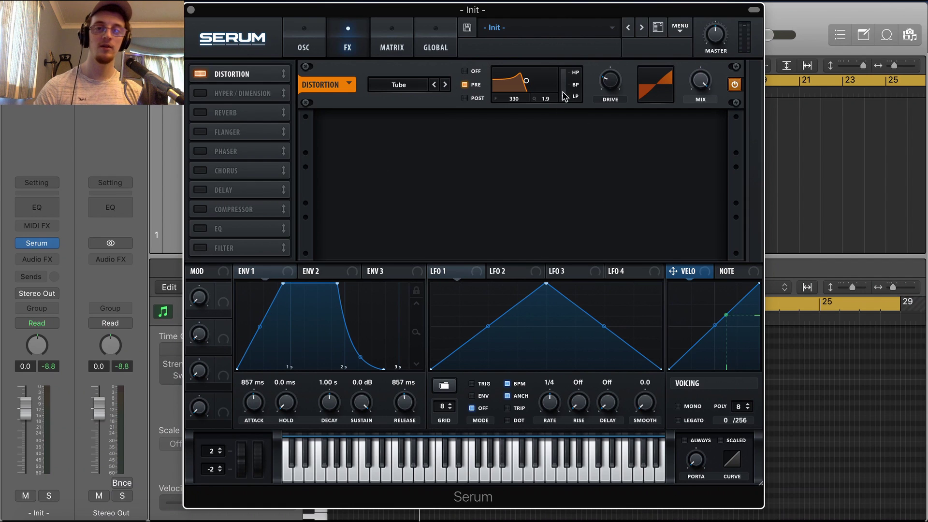
Set the distortion filter to band-pass with a value of 50 and raise its resonance to 7.6.
text(bp)
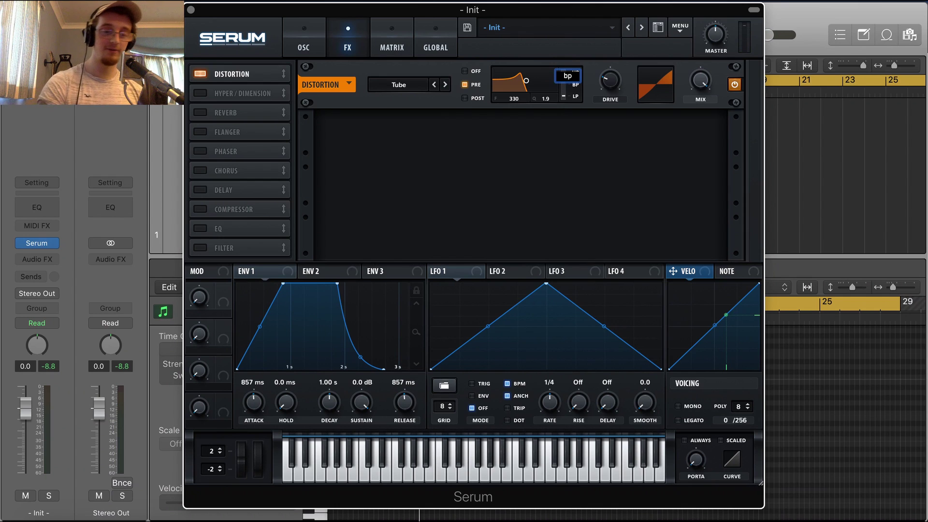
key(Return)
double_click(561, 99)
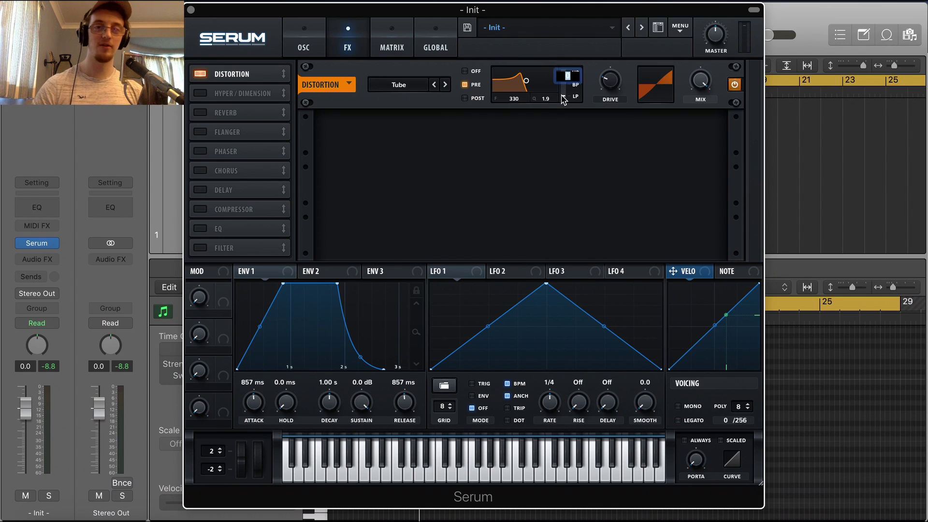
text(50)
key(Return)
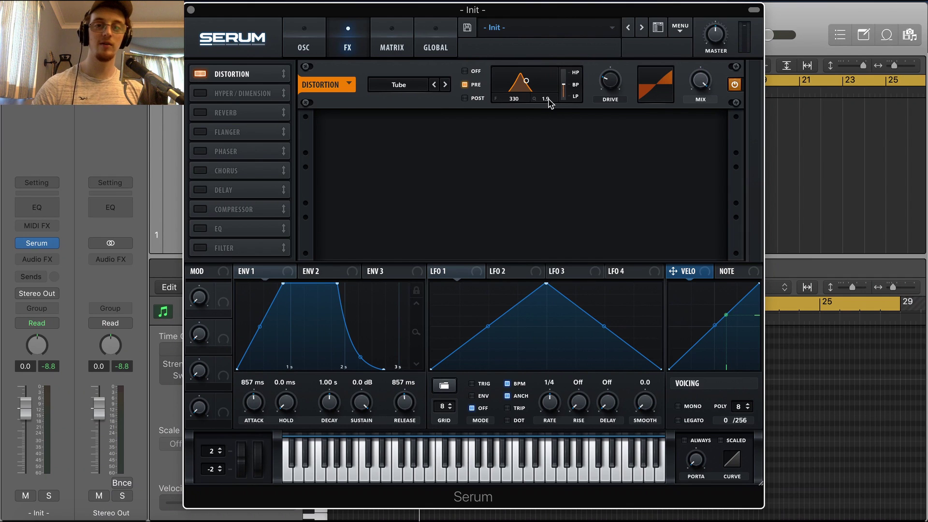
drag(549, 103, 551, 10)
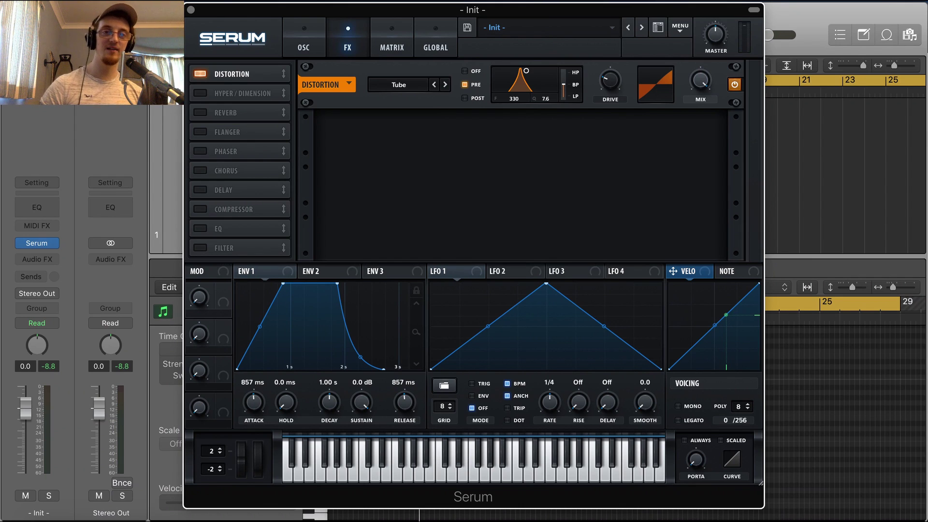
Raise the distortion drive well above its midpoint and settle the mix slightly above half, comparing against bypass while the chords play.
drag(696, 83, 665, 501)
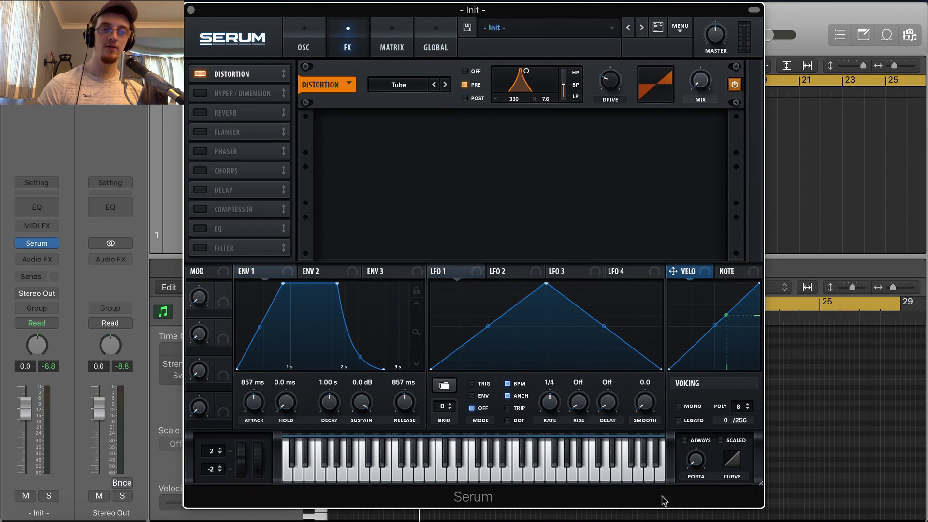
drag(609, 92, 602, 8)
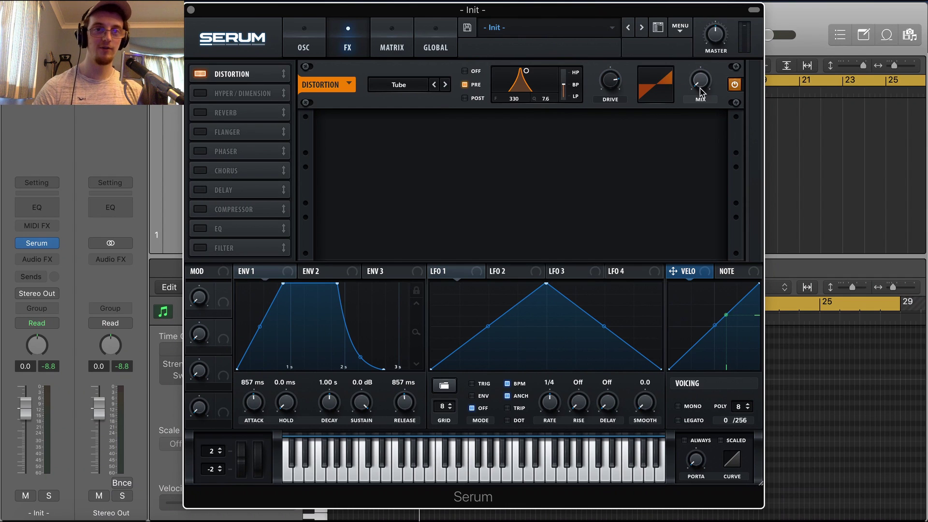
drag(700, 92, 718, 37)
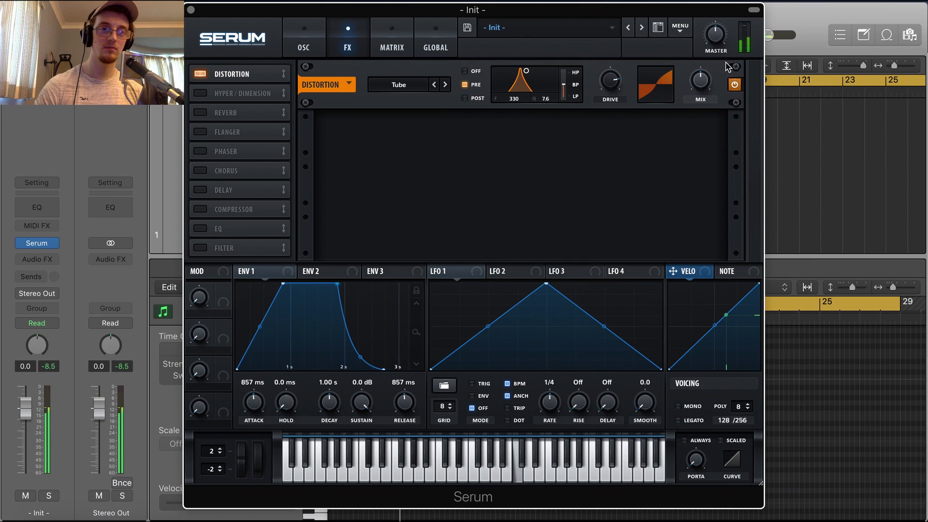
click(734, 86)
click(734, 88)
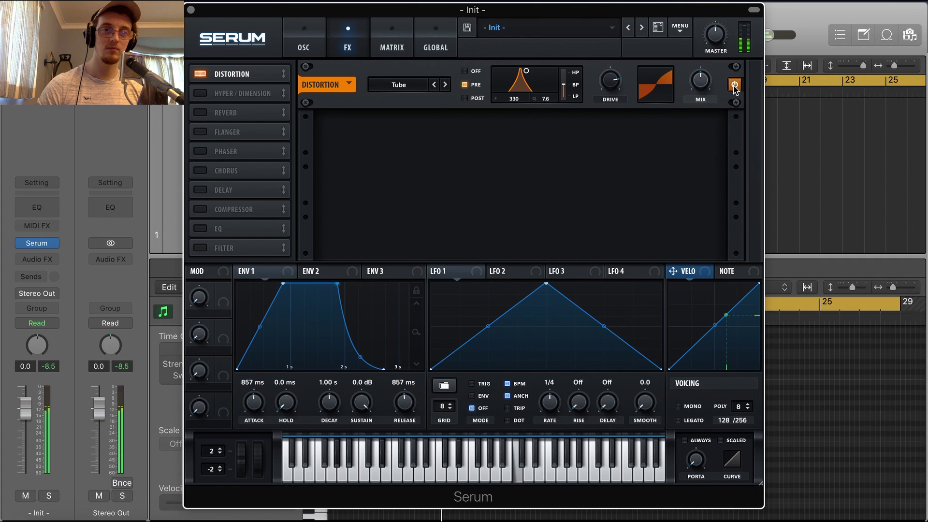
mouse_move(695, 92)
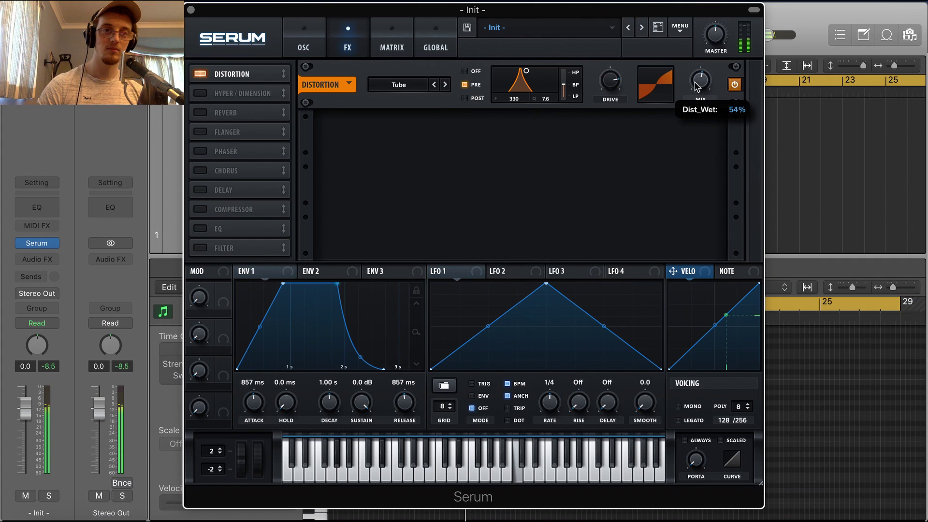
drag(694, 82, 696, 74)
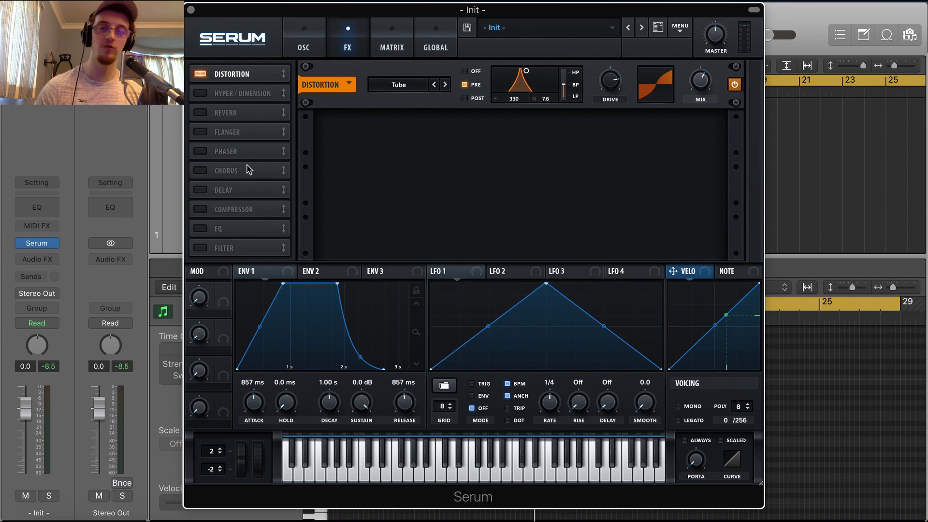
Enable the reverb directly after the distortion and switch its type to Plate.
click(199, 113)
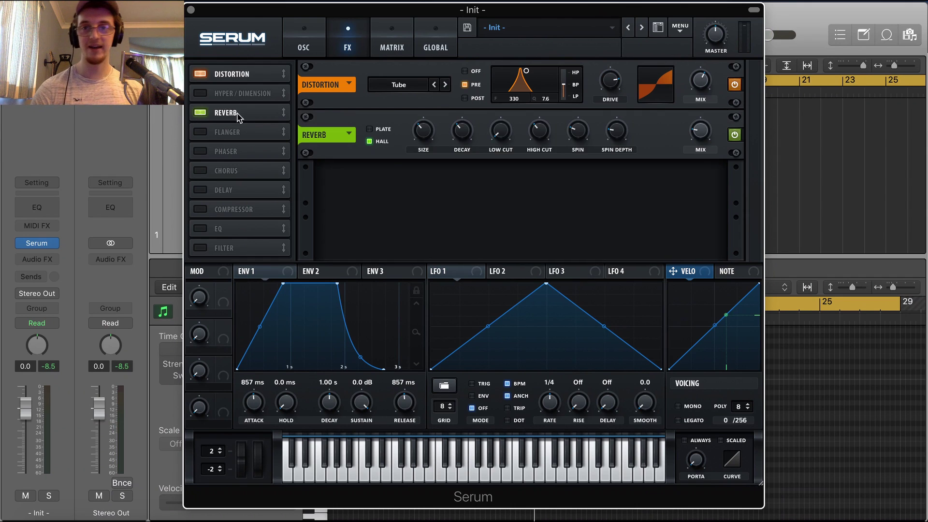
drag(237, 117, 236, 95)
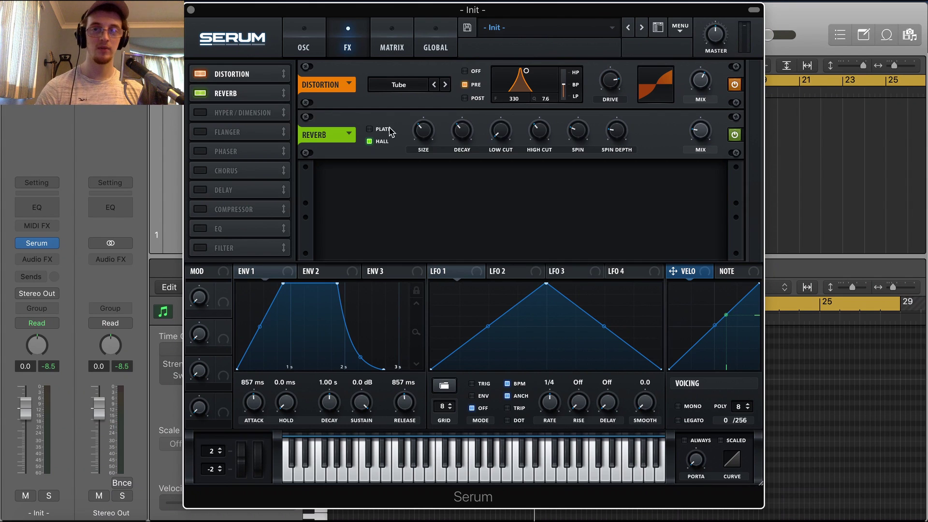
click(371, 129)
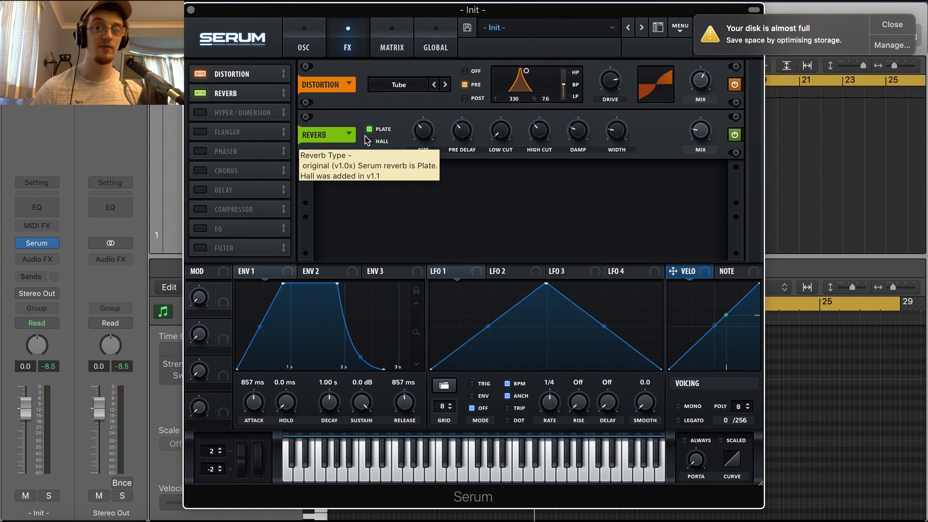
Set the reverb width to 100%, turn damping and mix fully down, and raise the high cut past its midpoint.
mouse_move(621, 133)
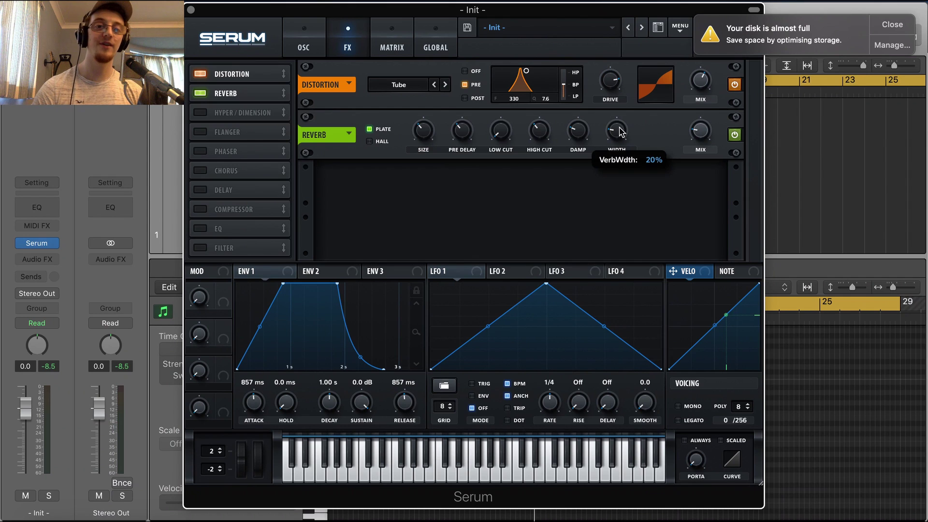
drag(621, 133, 628, 100)
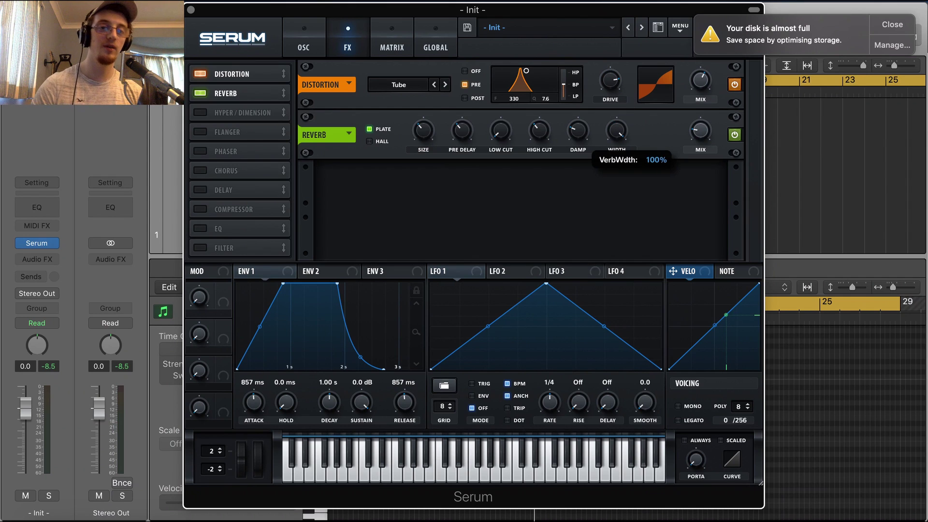
click(892, 25)
drag(580, 138, 607, 319)
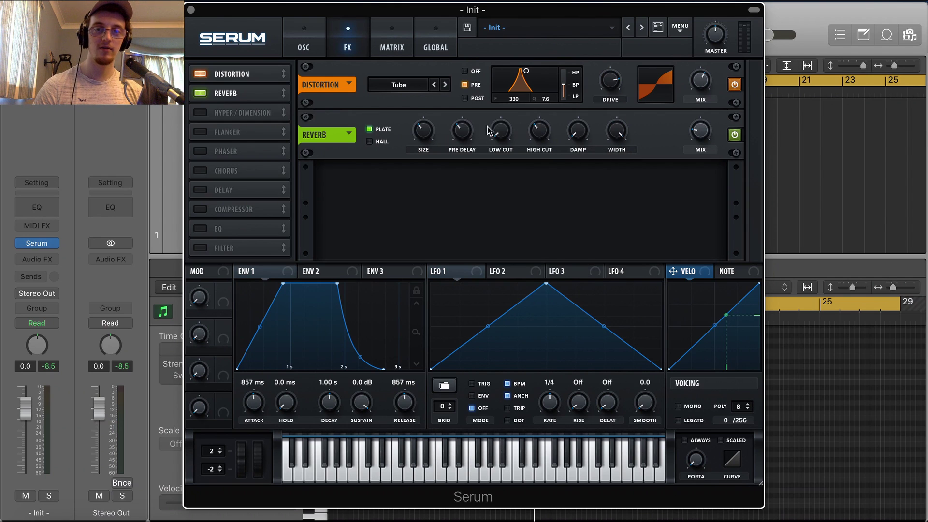
drag(549, 144, 552, 113)
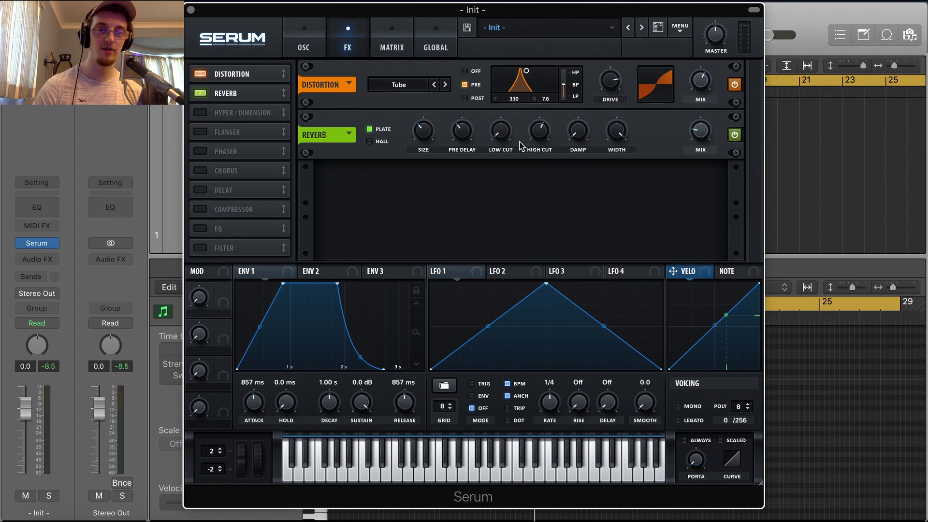
drag(701, 136, 701, 148)
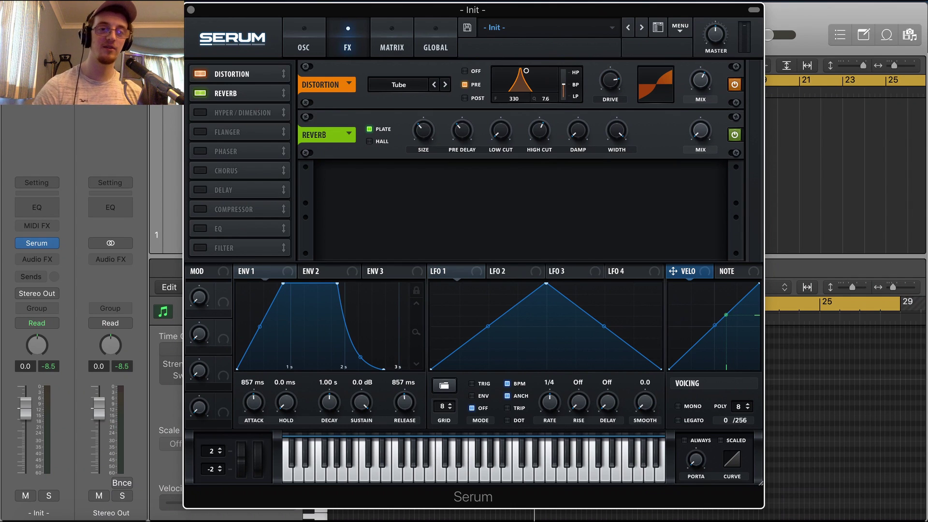
Play the chords while raising the reverb mix to about half and the damping to well above half.
key(space)
drag(697, 139, 705, 63)
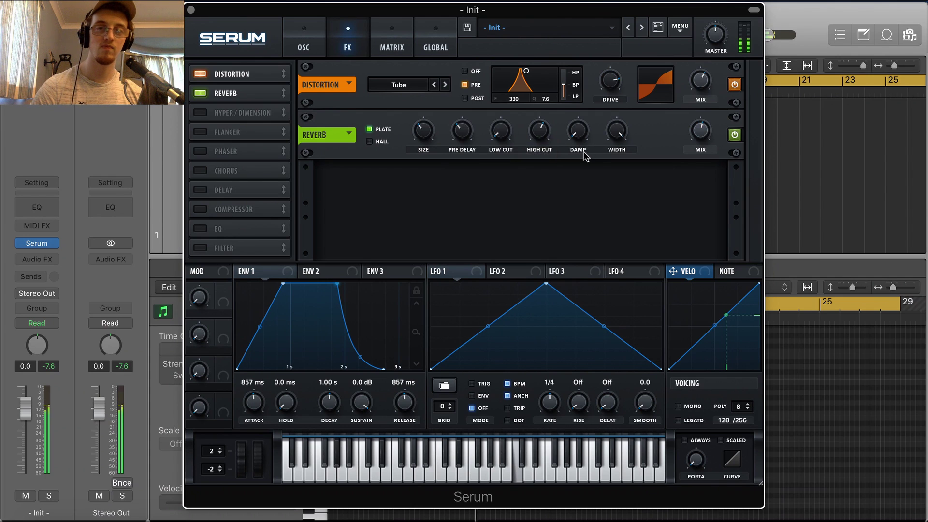
drag(576, 135, 597, 41)
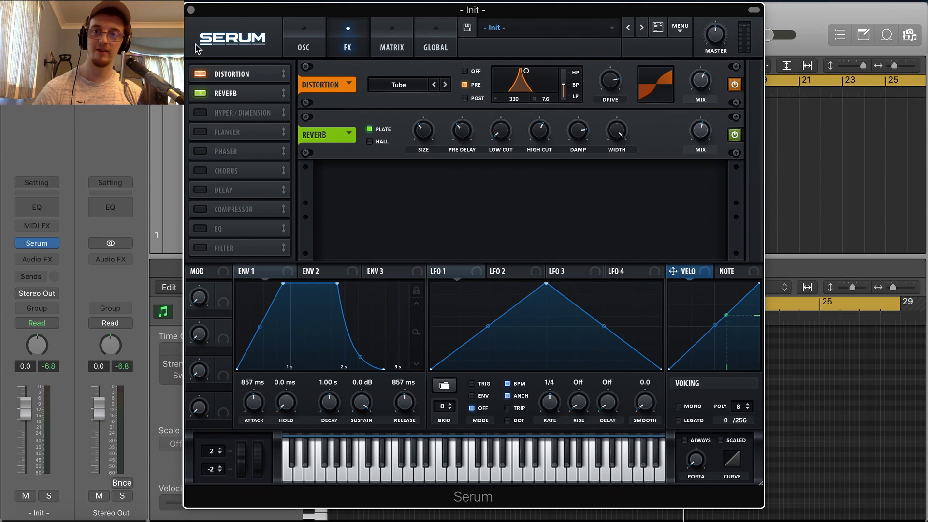
click(191, 10)
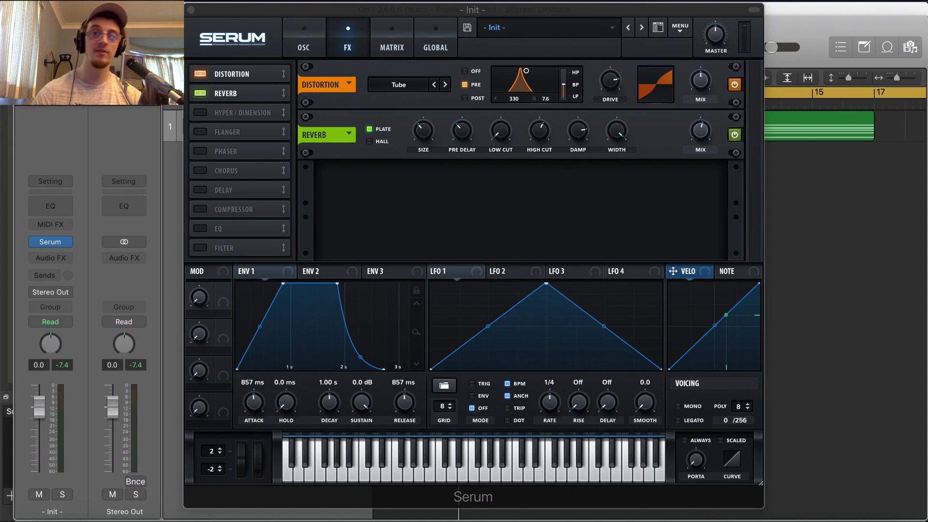
Switch to the browser and look up the frequency of C#5/Db5 in the musical note table.
click(428, 513)
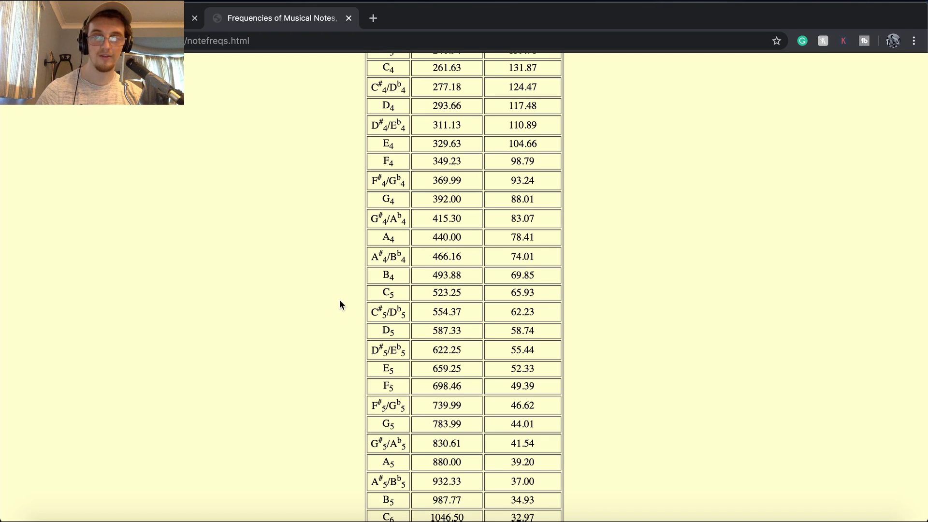
drag(465, 312, 413, 312)
click(723, 369)
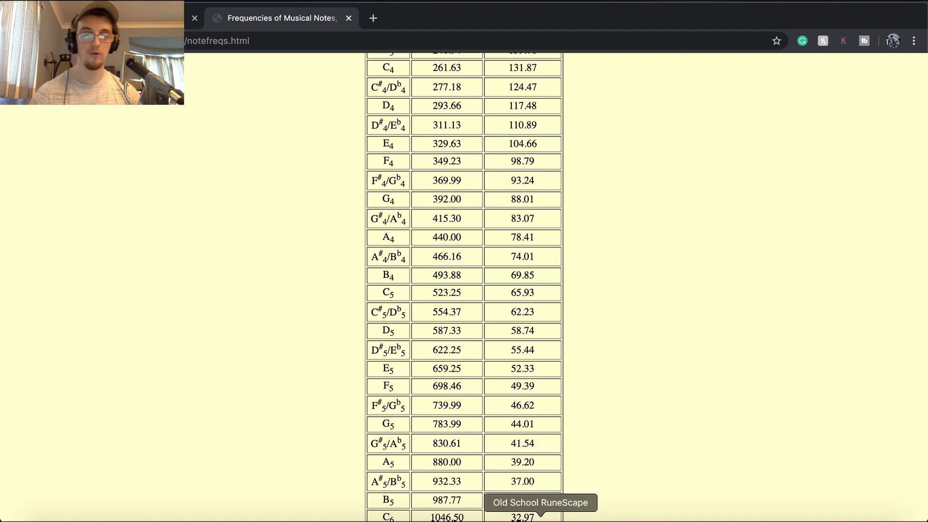
Switch back to Logic Pro and set the distortion filter's frequency to 554 Hz.
click(704, 514)
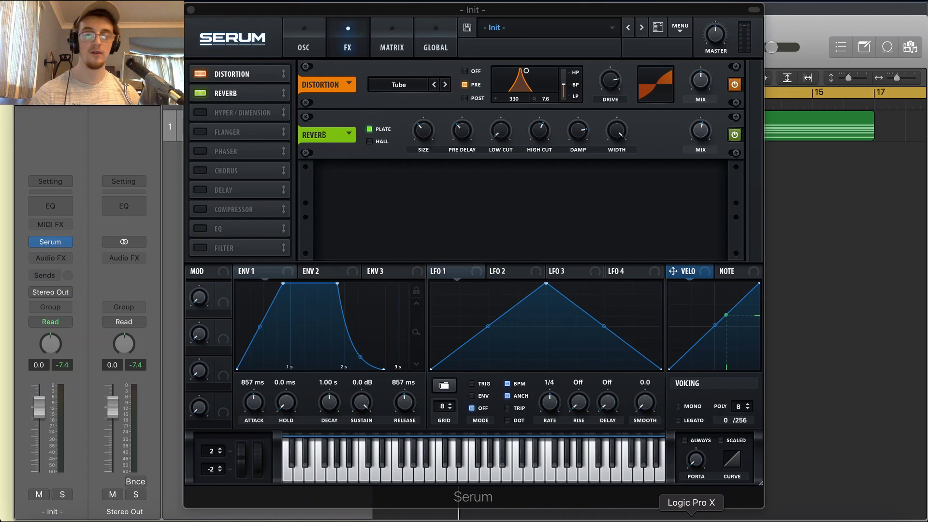
double_click(514, 100)
text(554)
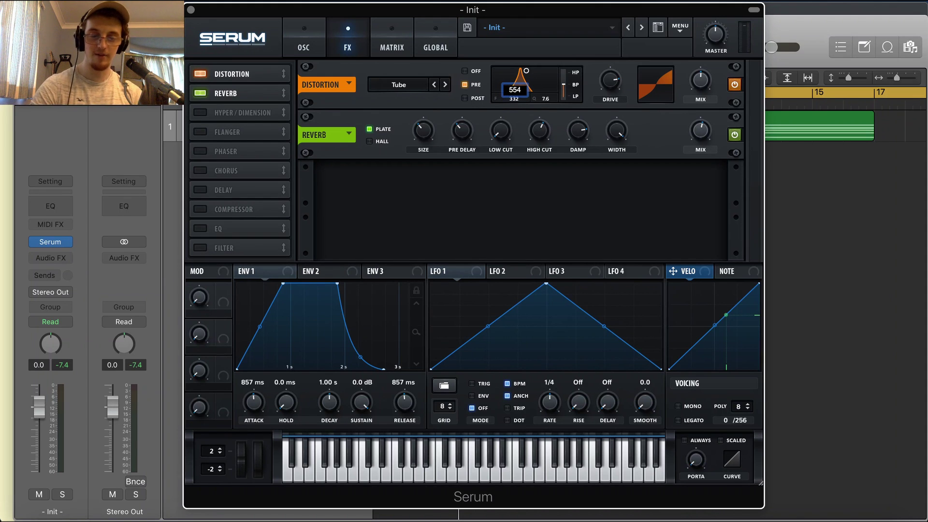
key(Return)
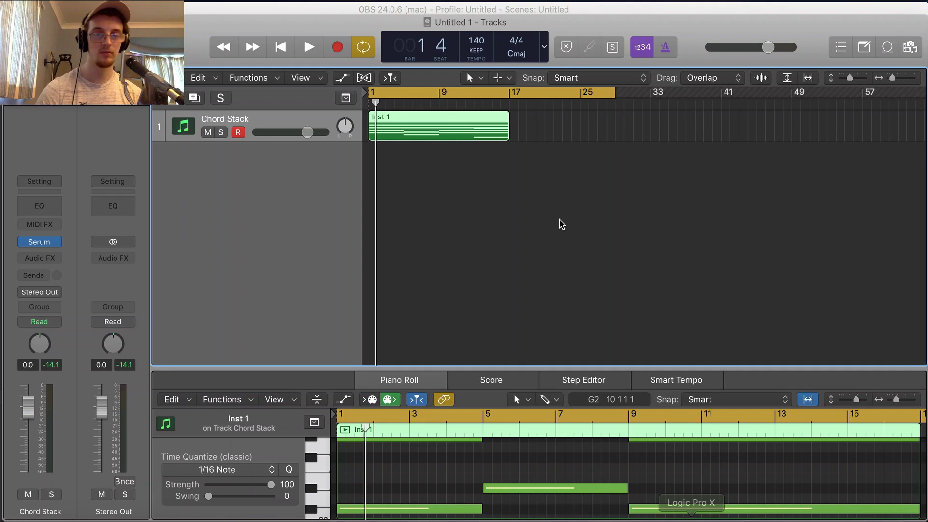
Start exporting the Inst 1 region as an audio file, with "chord stack" as the custom part of its filename.
click(526, 209)
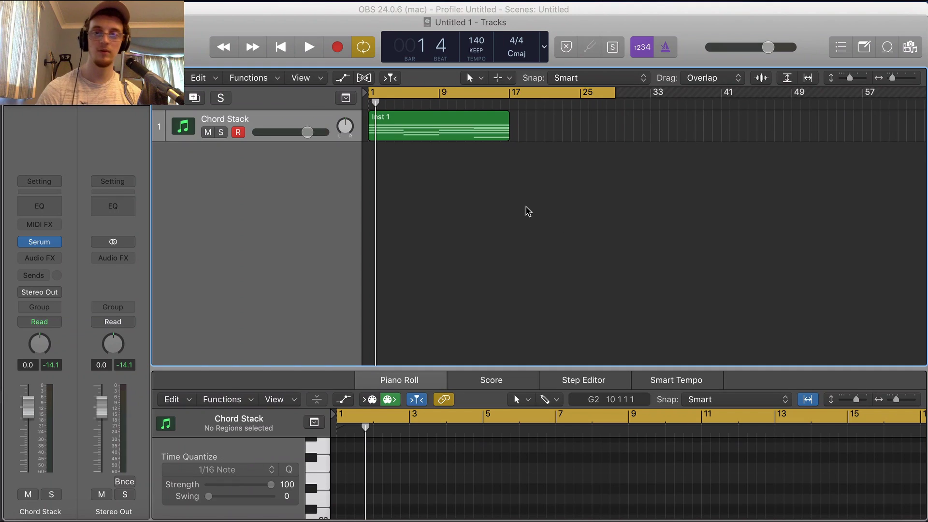
click(440, 119)
right_click(440, 117)
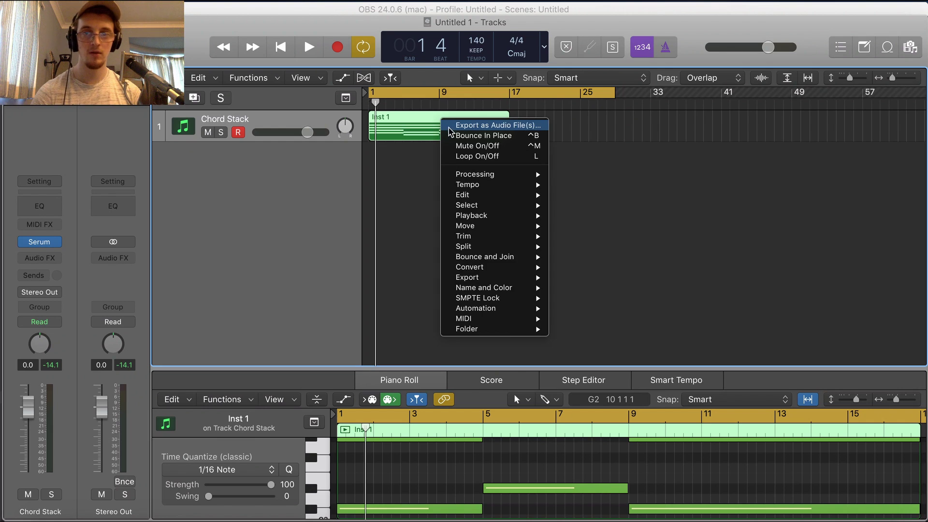
click(452, 125)
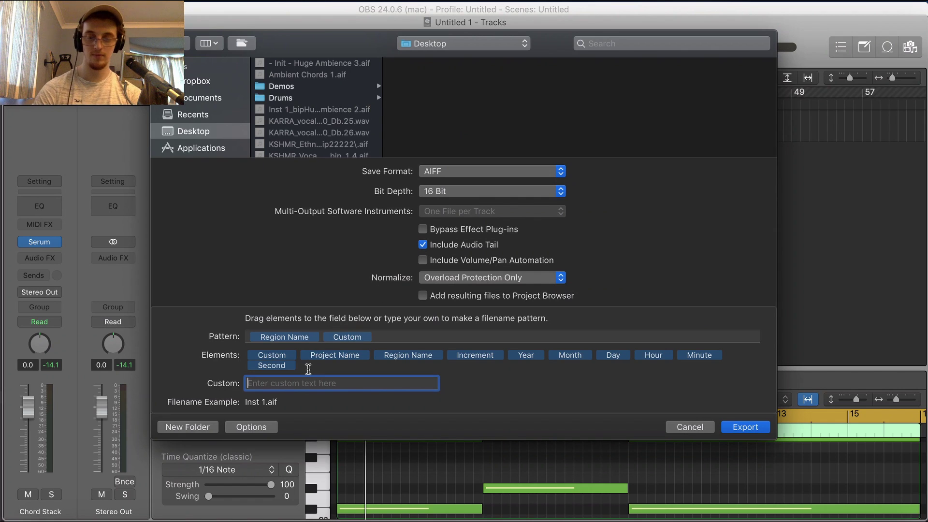
text(ch)
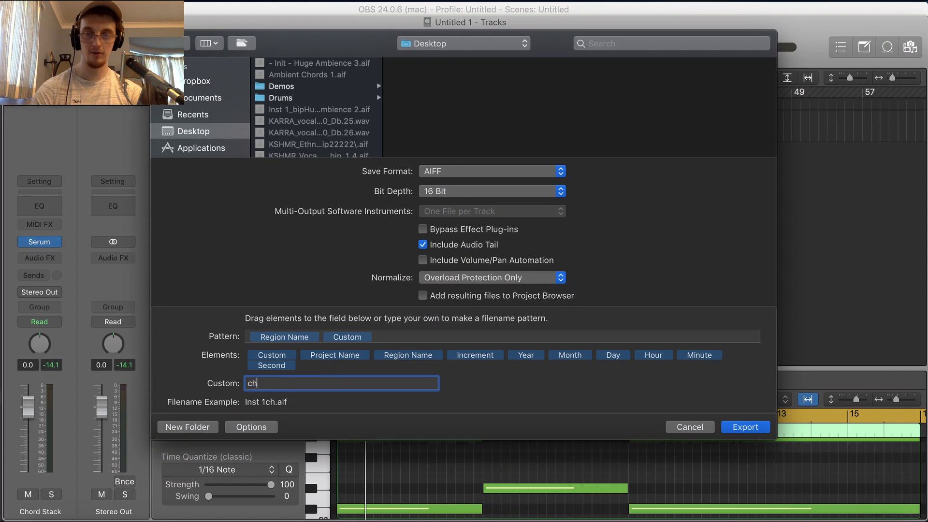
text(ord stack)
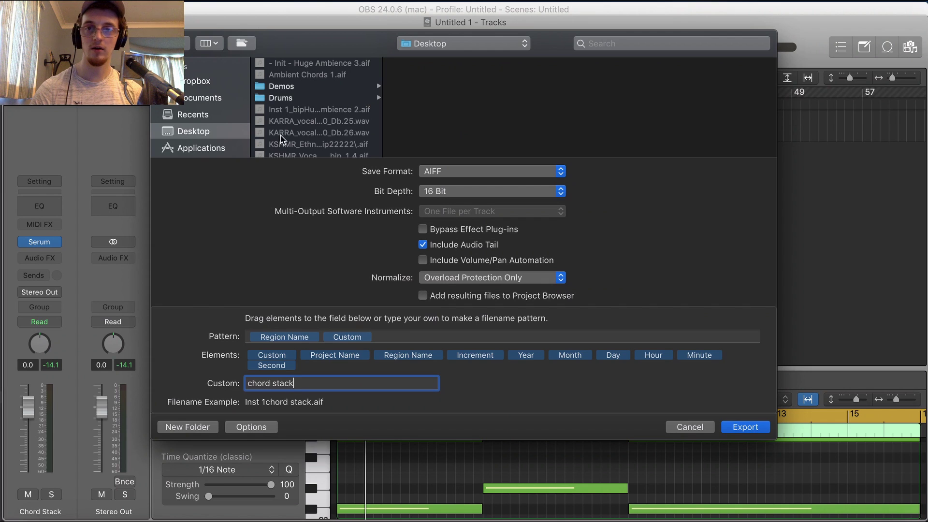
Look through the Desktop folder's contents, export the region there, and deselect it.
scroll(283, 135, down, 5)
scroll(283, 135, up, 5)
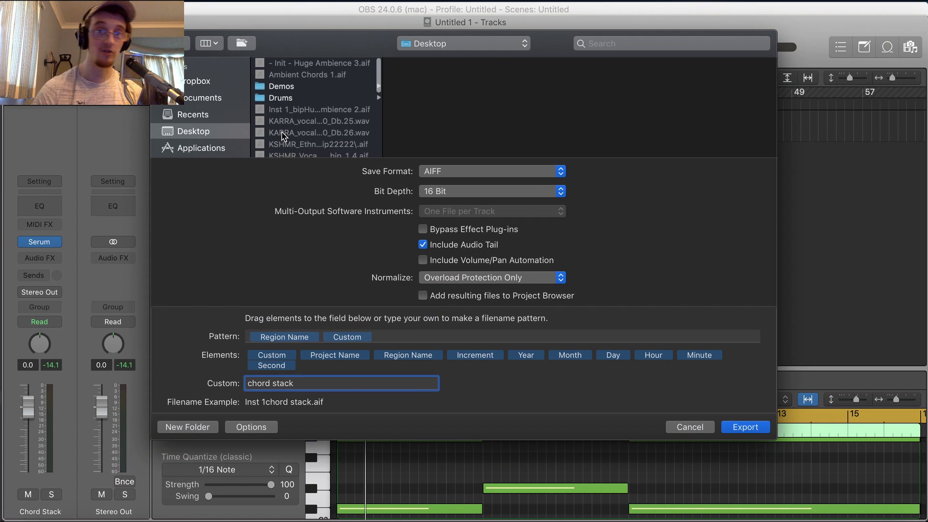
scroll(282, 136, down, 5)
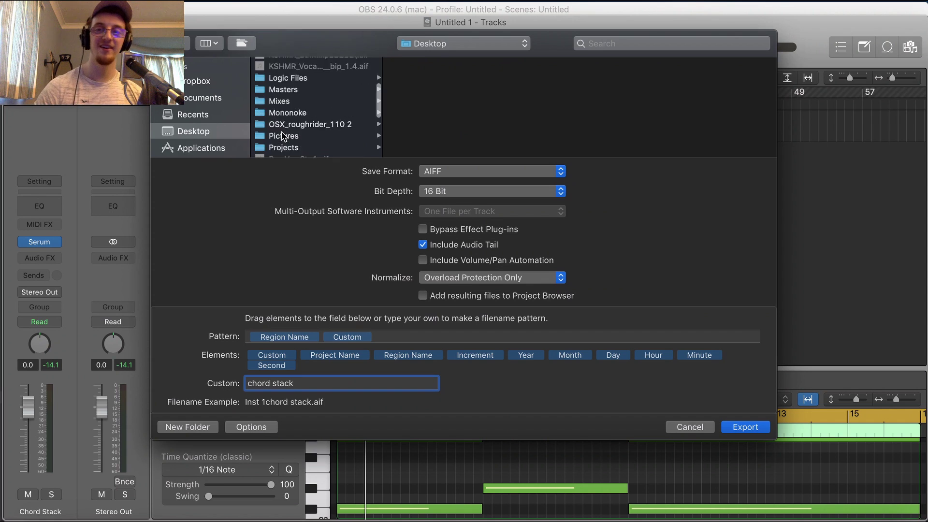
scroll(283, 135, up, 5)
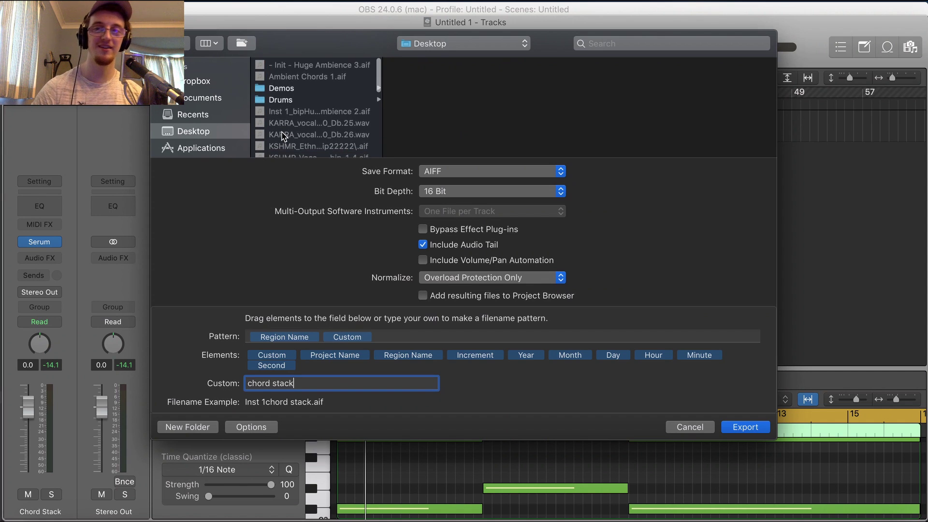
scroll(283, 135, down, 8)
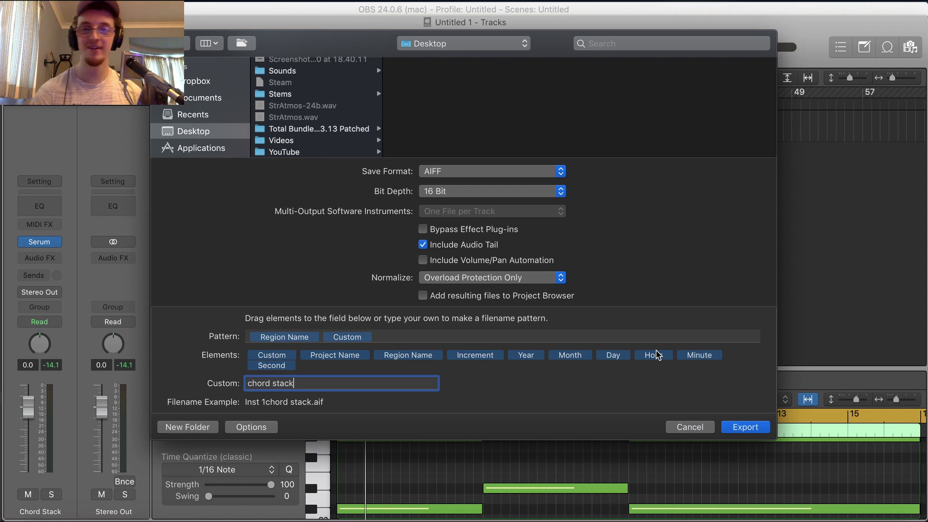
click(756, 428)
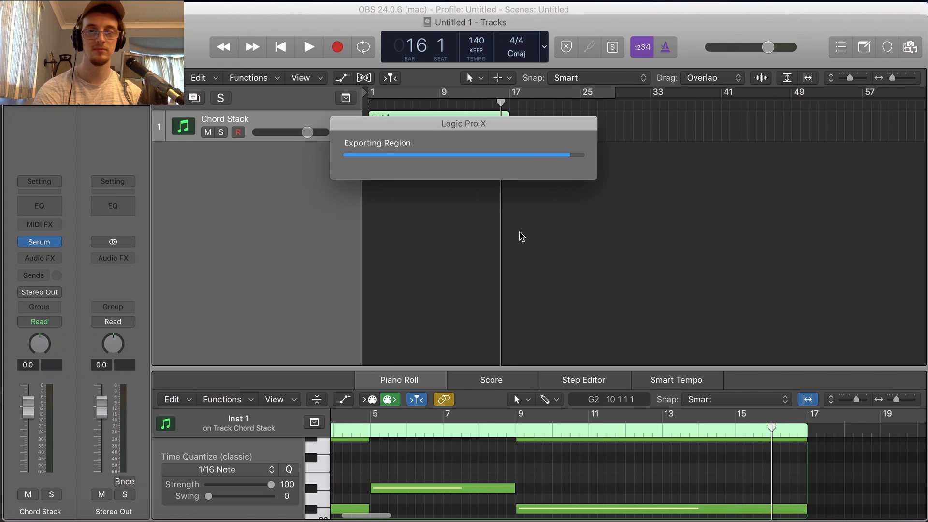
click(521, 237)
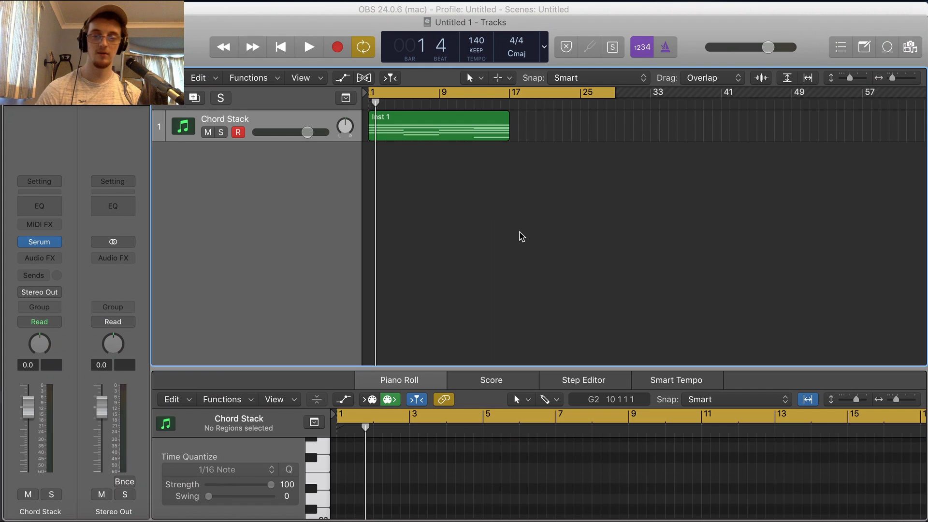
Switch to Paul's Extreme Sound Stretch and open Inst 1chord stack.aif from the Desktop folder.
click(389, 515)
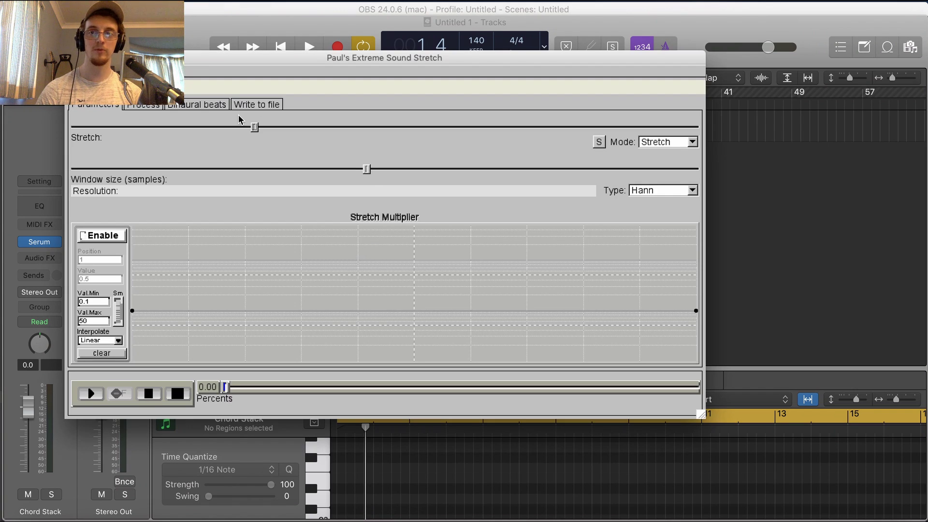
key(ctrl+o)
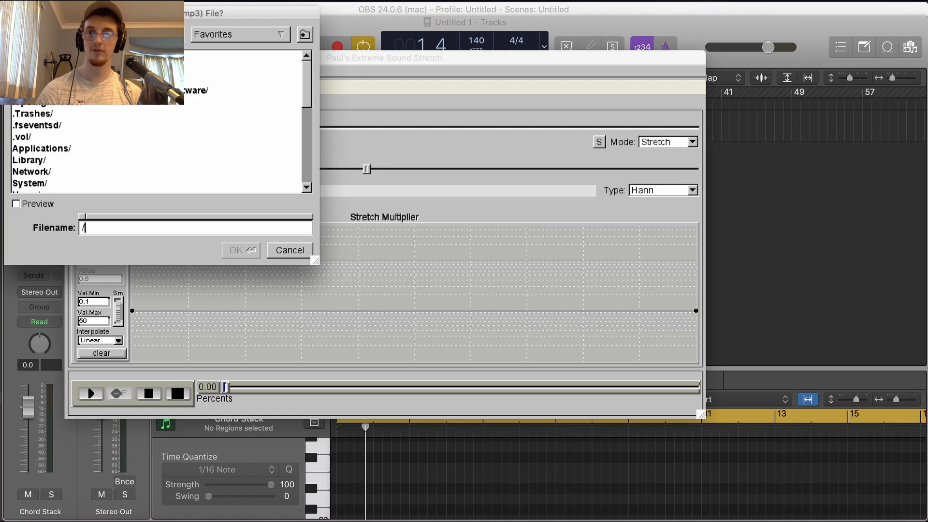
click(306, 188)
click(305, 187)
click(305, 188)
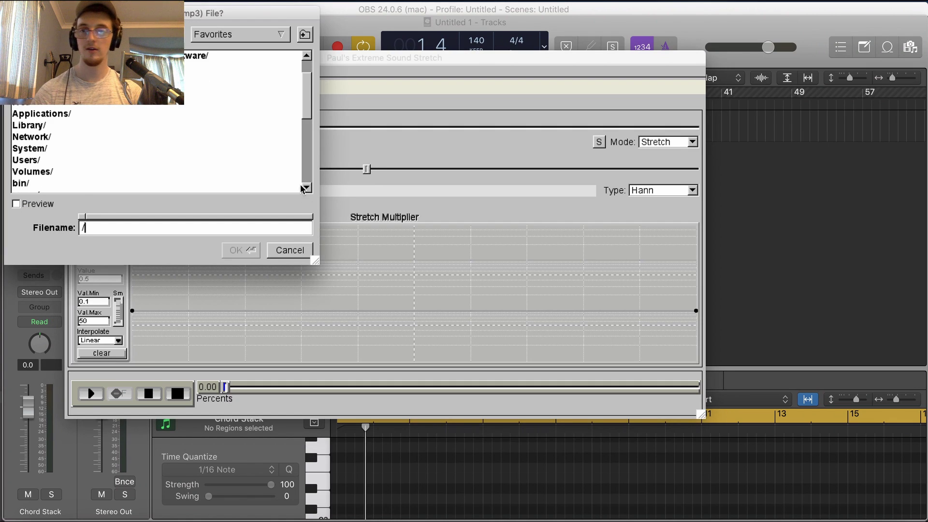
double_click(32, 161)
double_click(32, 78)
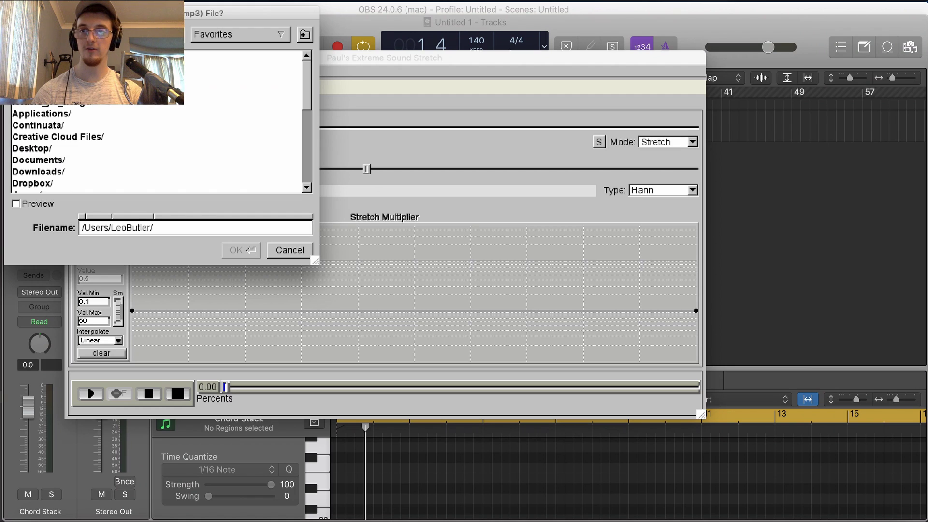
double_click(29, 150)
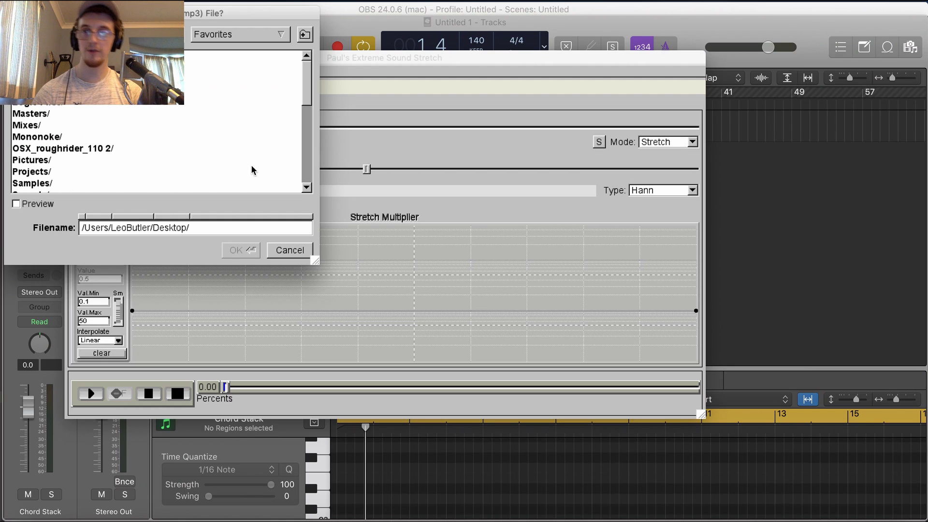
drag(307, 99, 305, 173)
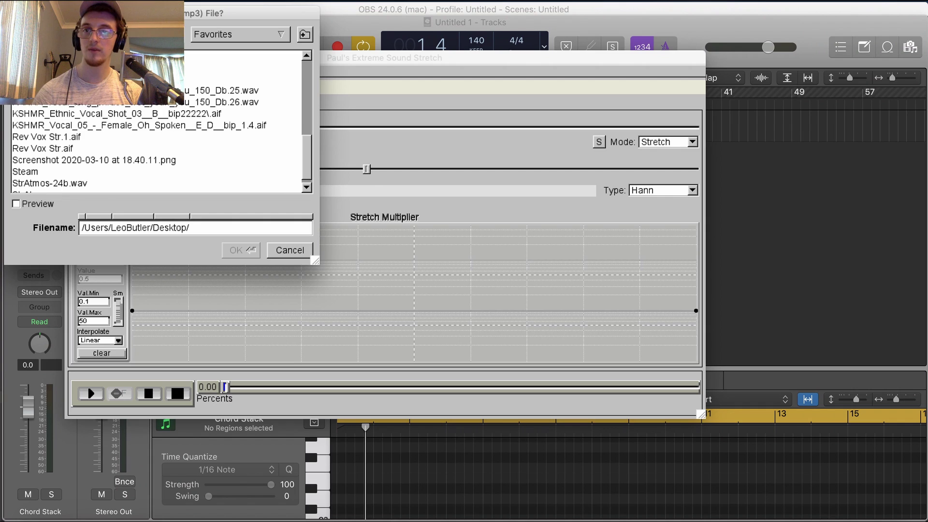
double_click(208, 80)
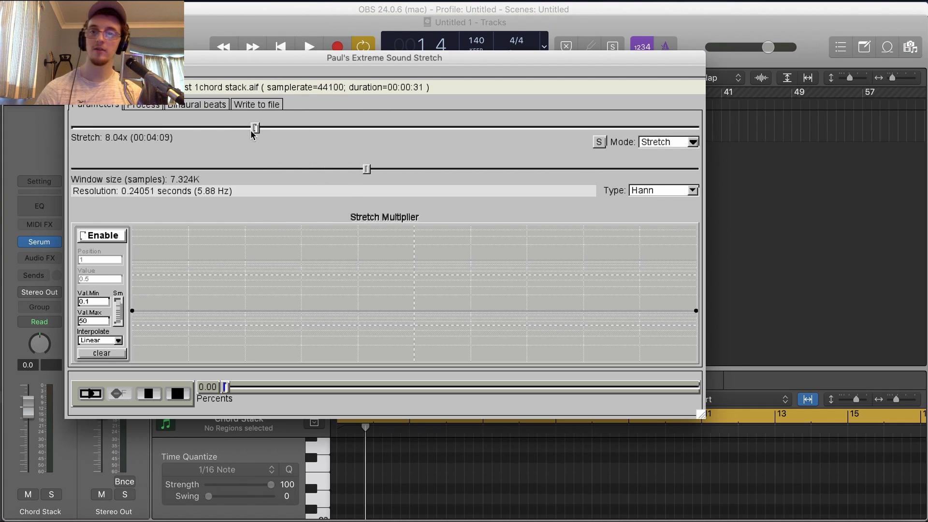
Set the stretch amount to 4x and start rendering the sound to a WAV file.
drag(254, 129, 203, 149)
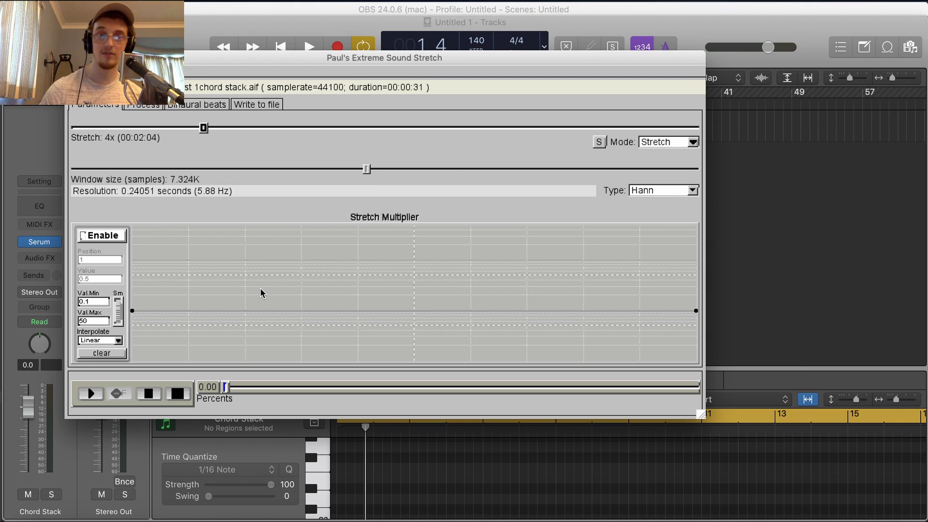
click(248, 105)
click(259, 141)
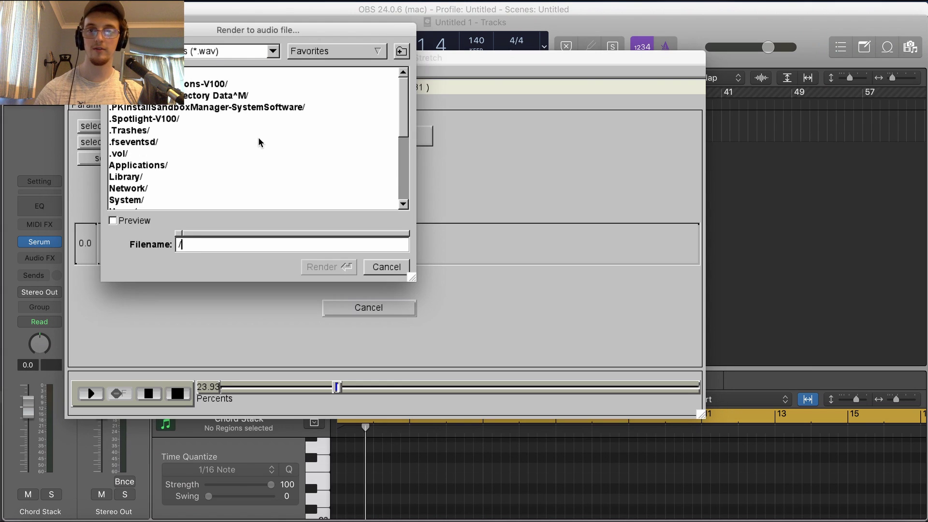
Render the stretched audio as "Huge Atmosphere 3" in the Atmosphere folder inside Sounds on the Desktop.
scroll(194, 145, down, 3)
scroll(110, 161, up, 2)
double_click(111, 161)
double_click(311, 104)
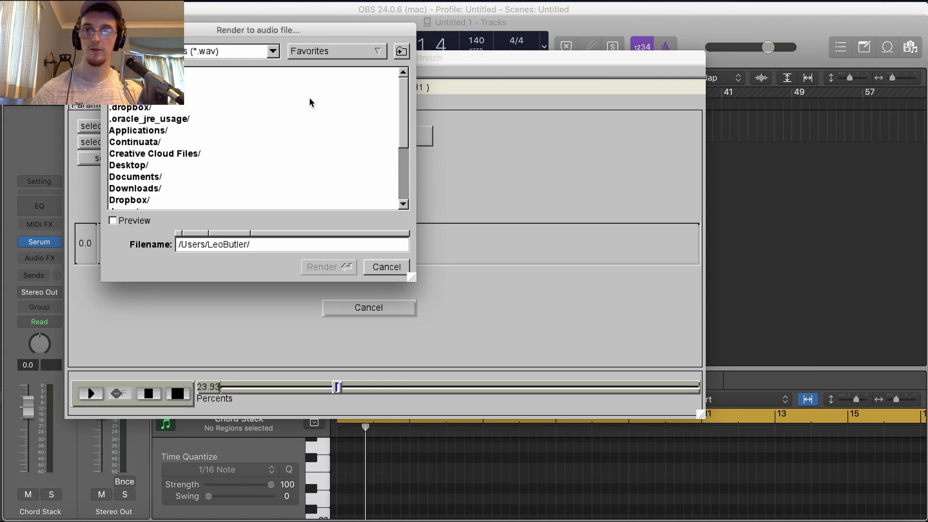
scroll(176, 151, down, 2)
double_click(218, 102)
scroll(398, 164, down, 5)
scroll(162, 165, up, 3)
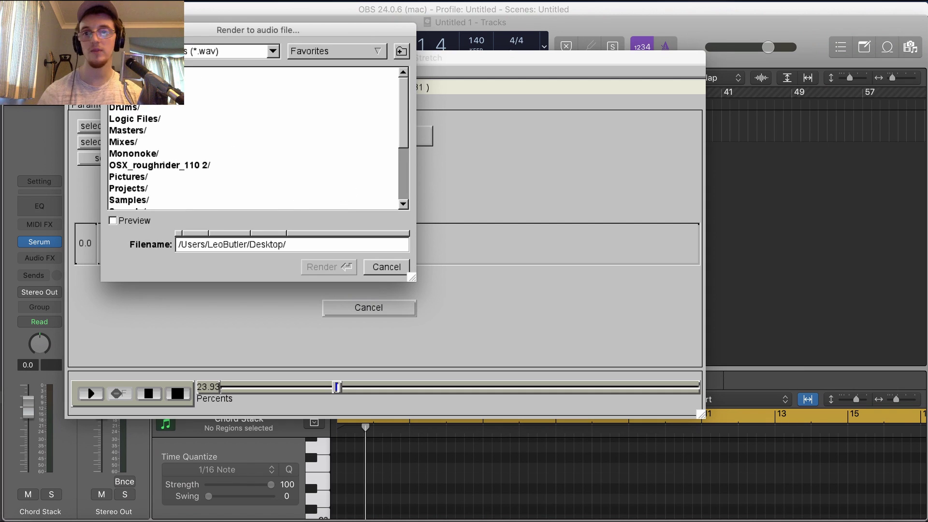
scroll(405, 130, down, 2)
double_click(131, 172)
double_click(135, 95)
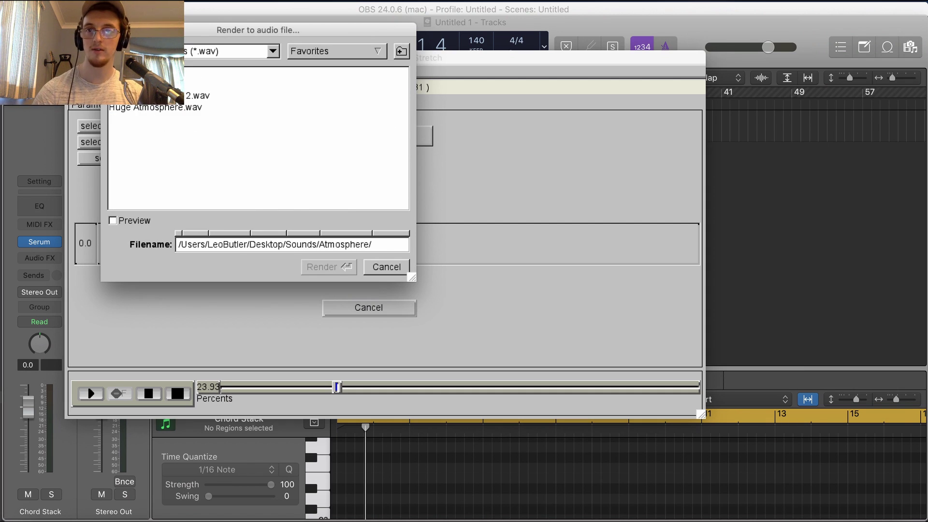
text(Huge Atmosphere 3)
click(308, 268)
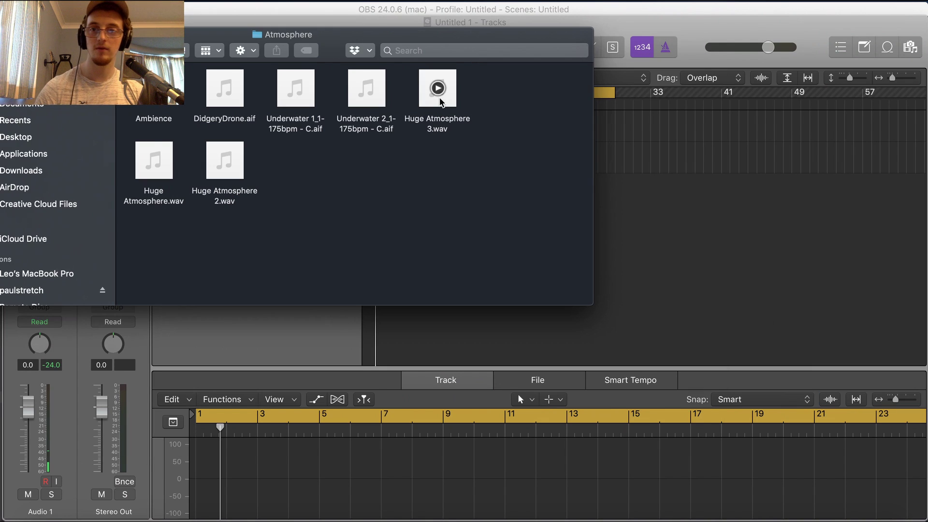
Place Huge Atmosphere 3.wav on the audio track below Chord Stack in Logic Pro and stop playback after listening.
drag(437, 89, 425, 159)
click(648, 149)
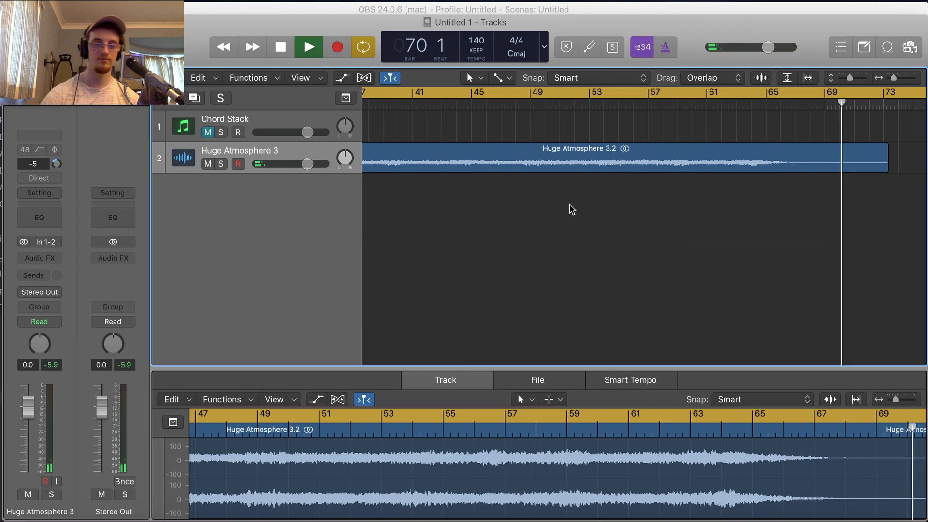
key(space)
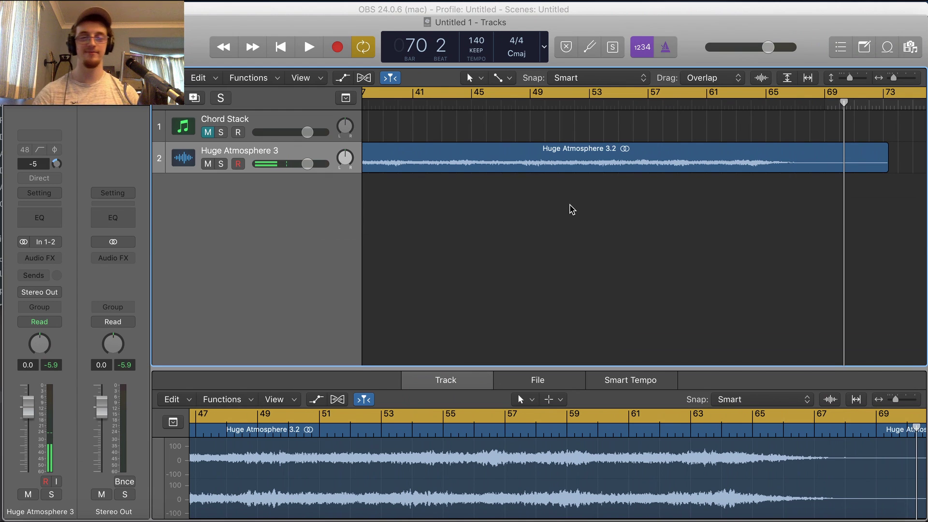
click(499, 512)
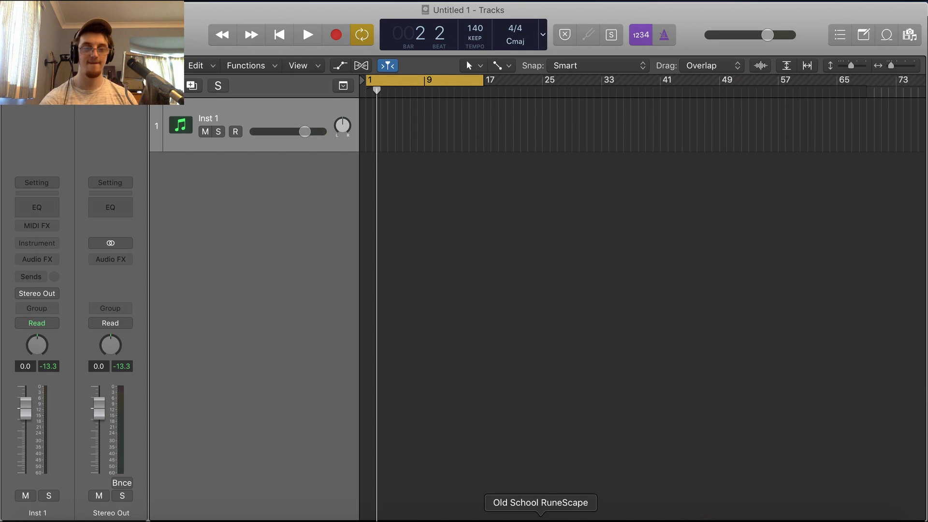
click(501, 513)
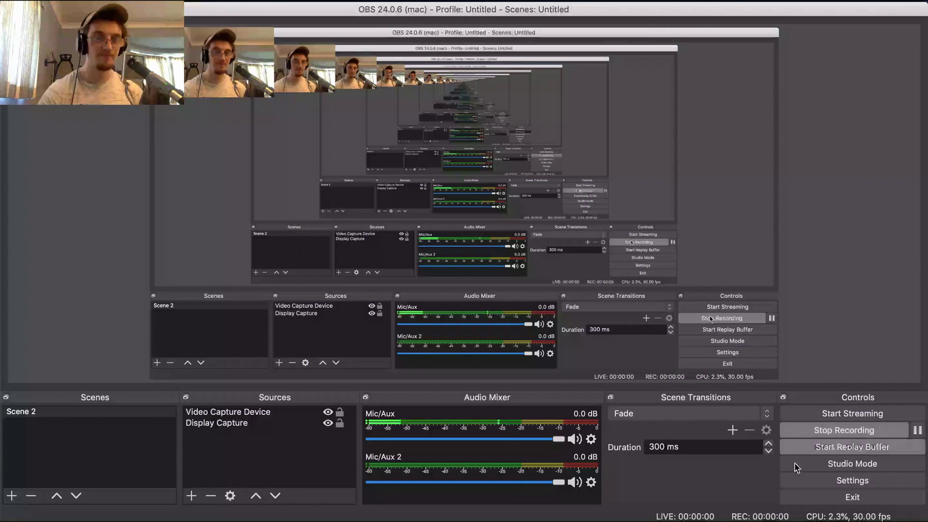
click(691, 514)
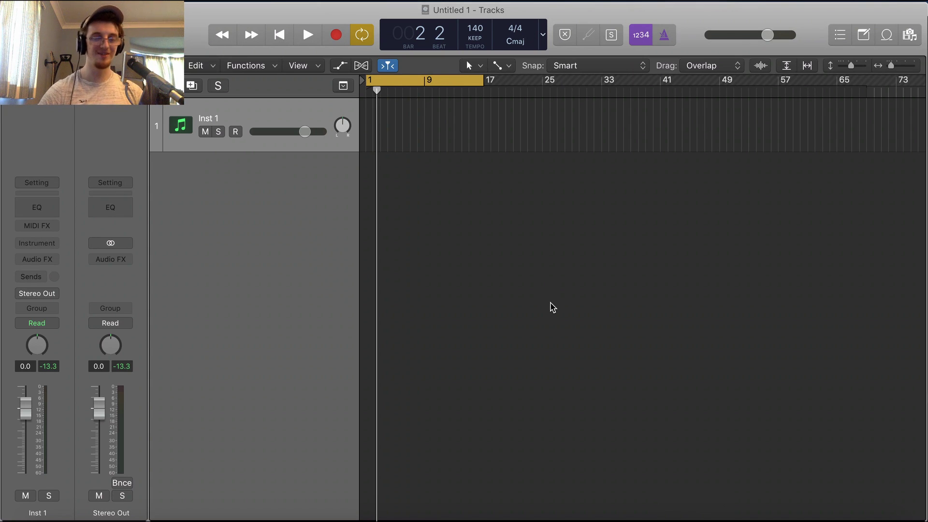
click(501, 513)
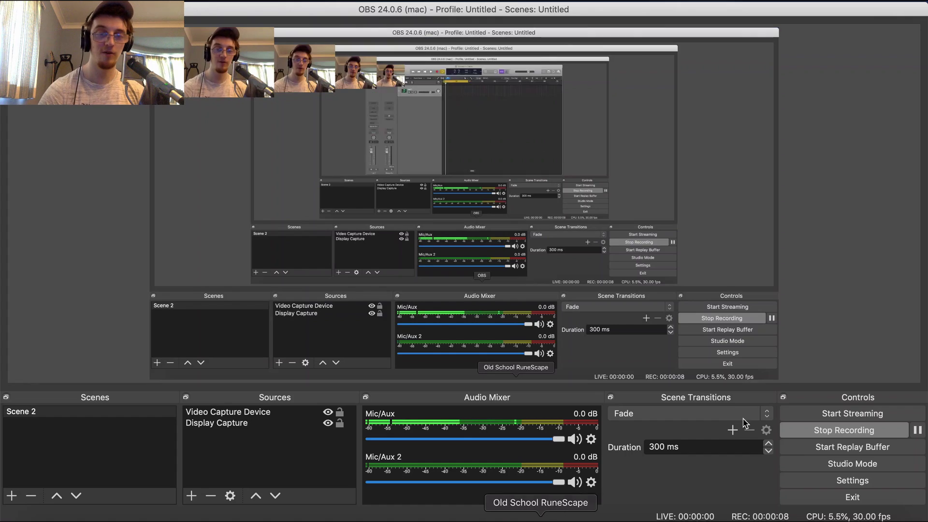